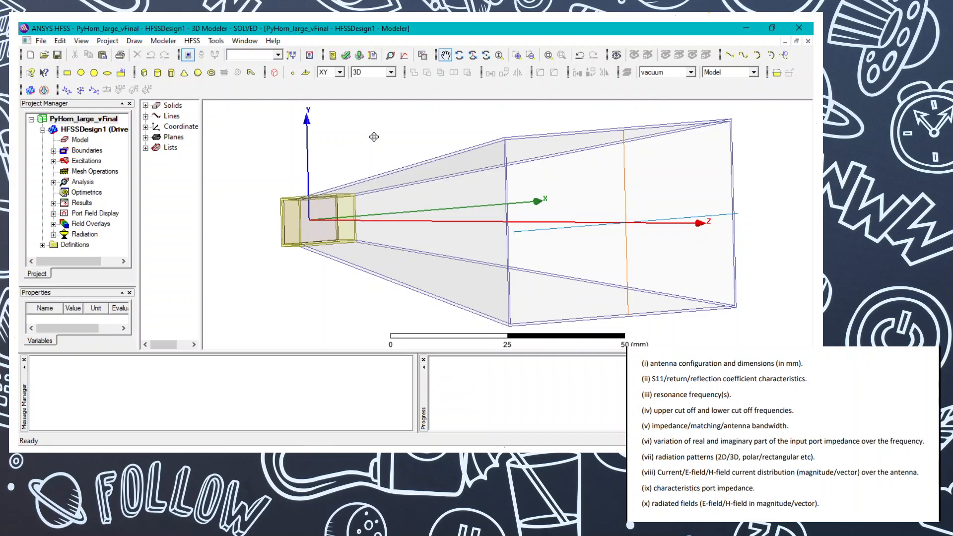
Step: Switch to the PyramidalHornAntenna PDF report and examine the antenna configuration and dimension tables
{"action": "key", "text": "alt+Tab"}
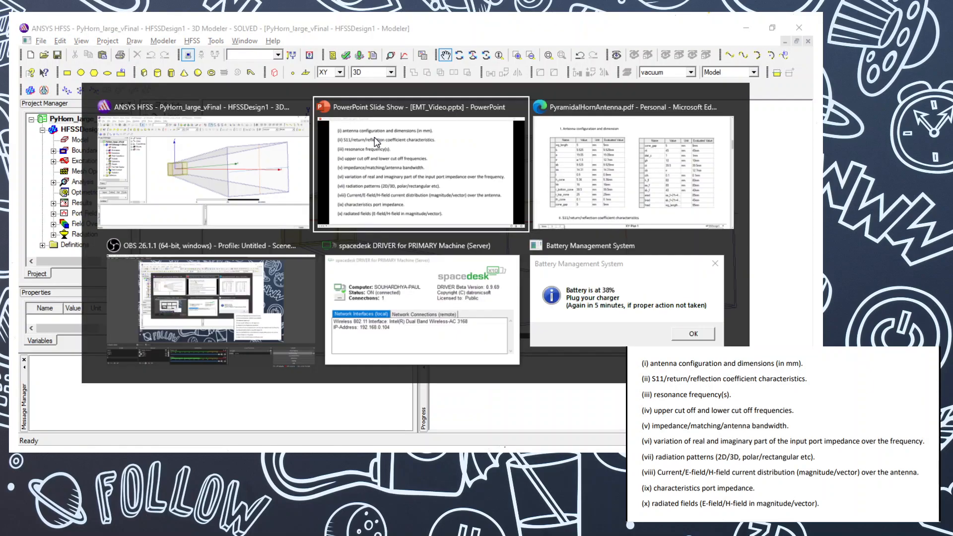
{"action": "key", "text": "alt+Tab"}
{"action": "scroll", "coordinate": [376, 142], "scroll_direction": "down", "scroll_amount": 4}
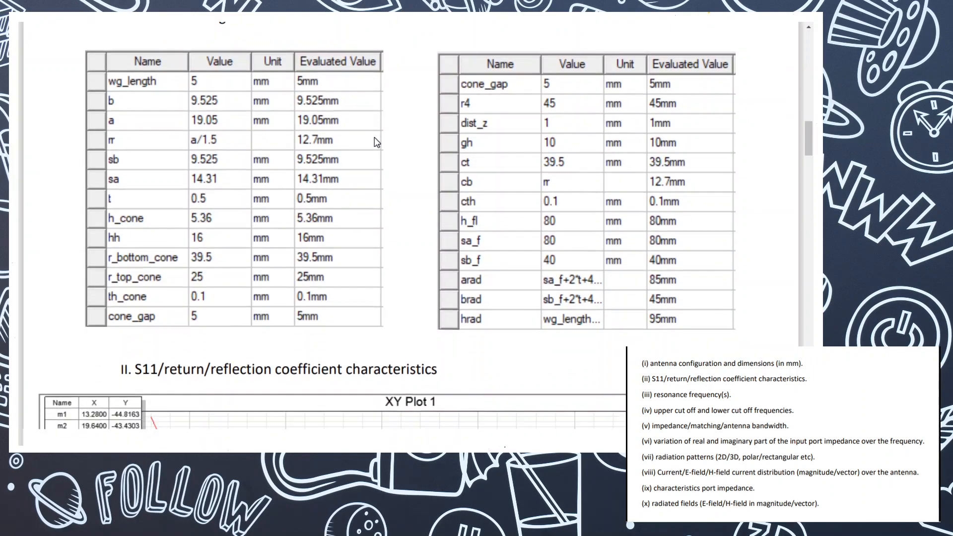
{"action": "scroll", "coordinate": [376, 142], "scroll_direction": "up", "scroll_amount": 5}
{"action": "scroll", "coordinate": [375, 141], "scroll_direction": "up", "scroll_amount": 2}
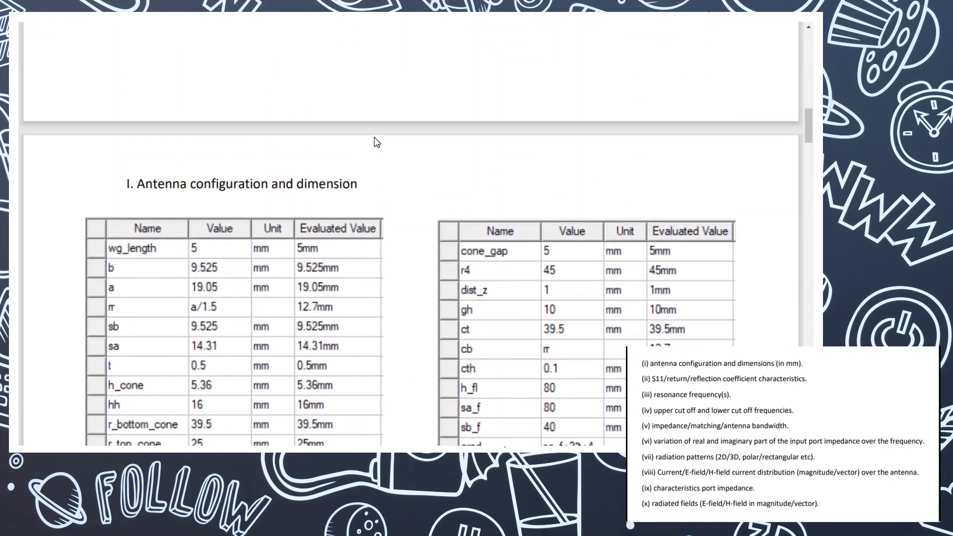
{"action": "scroll", "coordinate": [375, 141], "scroll_direction": "down", "scroll_amount": 3}
{"action": "scroll", "coordinate": [375, 141], "scroll_direction": "up", "scroll_amount": 1}
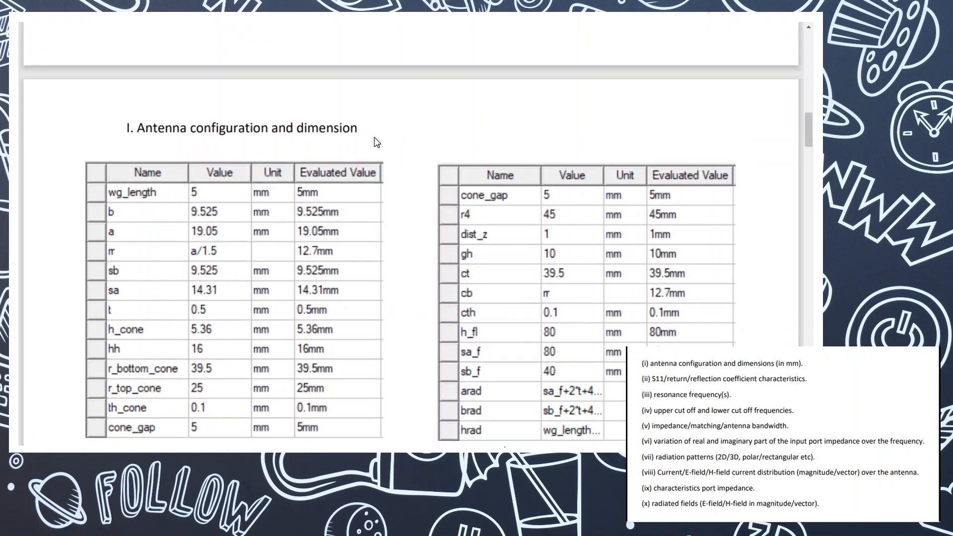
Step: Switch back to HFSS and review the full list of local design variables in the design properties
{"action": "key", "text": "alt+Tab"}
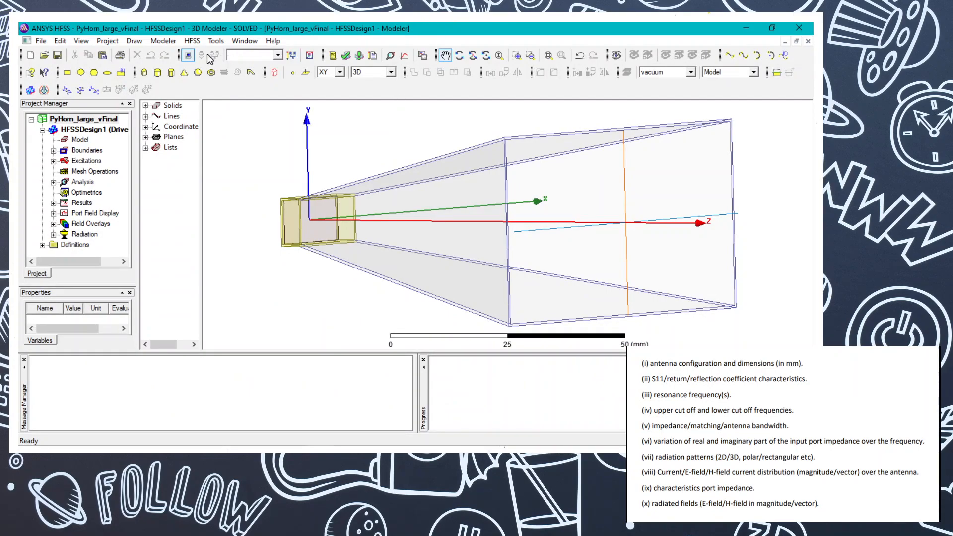
{"action": "left_click", "coordinate": [192, 40]}
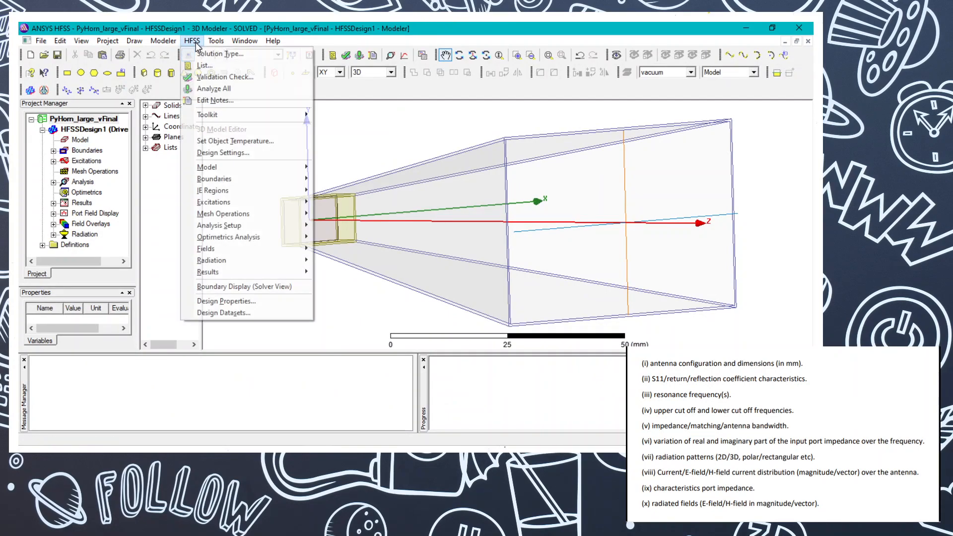
{"action": "left_click", "coordinate": [221, 302]}
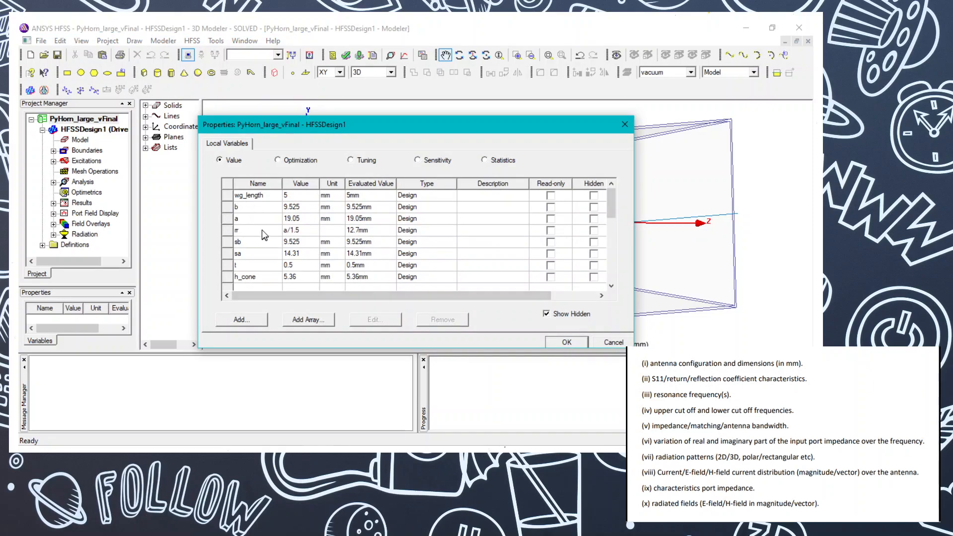
{"action": "left_click_drag", "start_coordinate": [608, 212], "coordinate": [607, 295]}
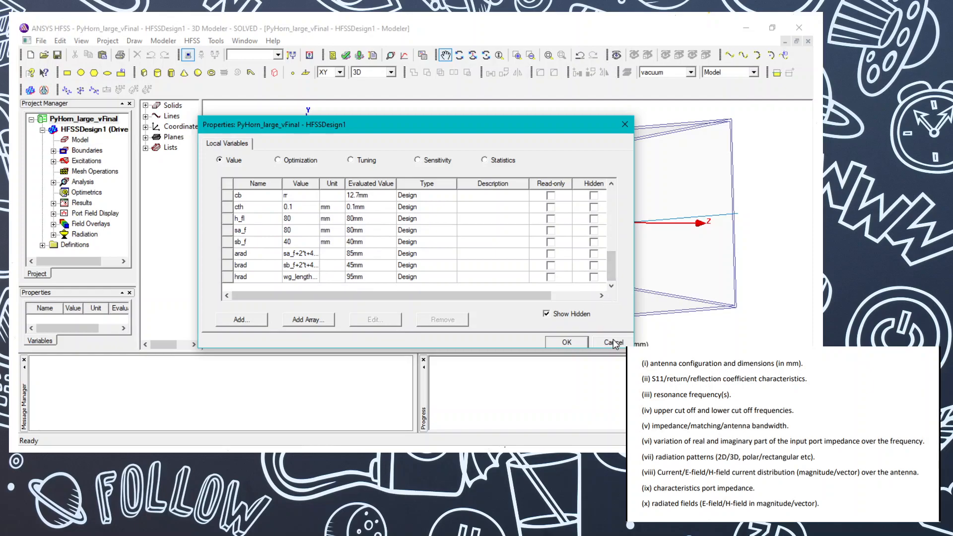
{"action": "left_click", "coordinate": [614, 343]}
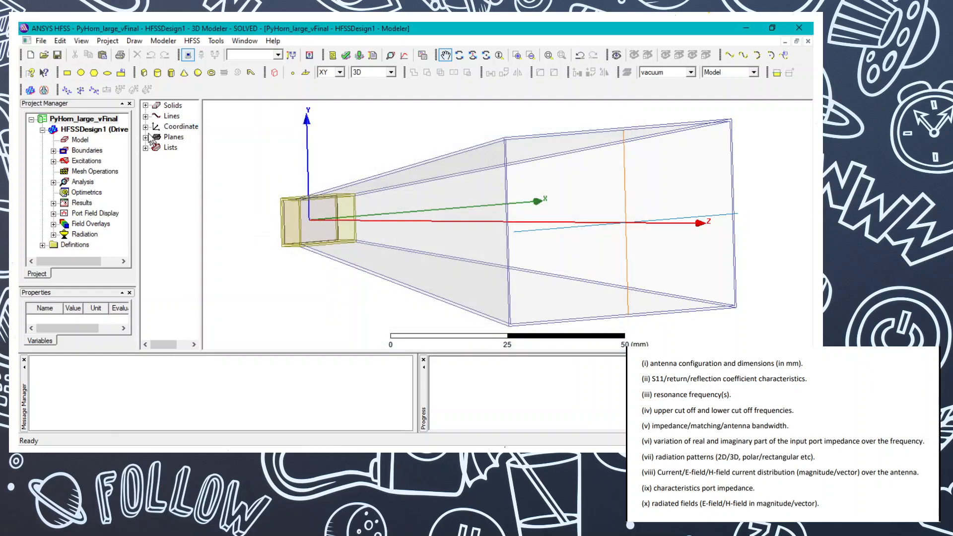
Step: Inspect the attributes of the horn among the copper solids without changing them
{"action": "left_click", "coordinate": [145, 105]}
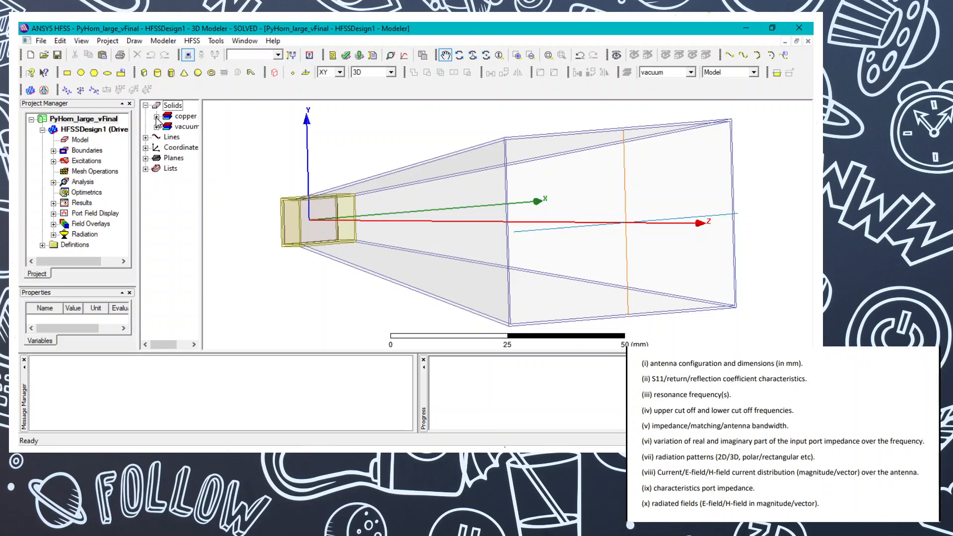
{"action": "left_click", "coordinate": [157, 117]}
{"action": "double_click", "coordinate": [191, 127]}
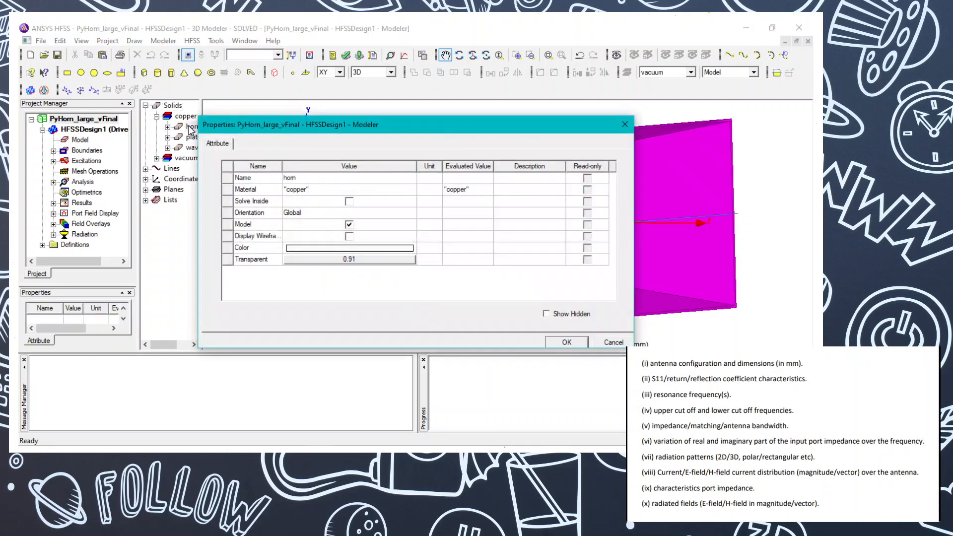
{"action": "left_click", "coordinate": [624, 343]}
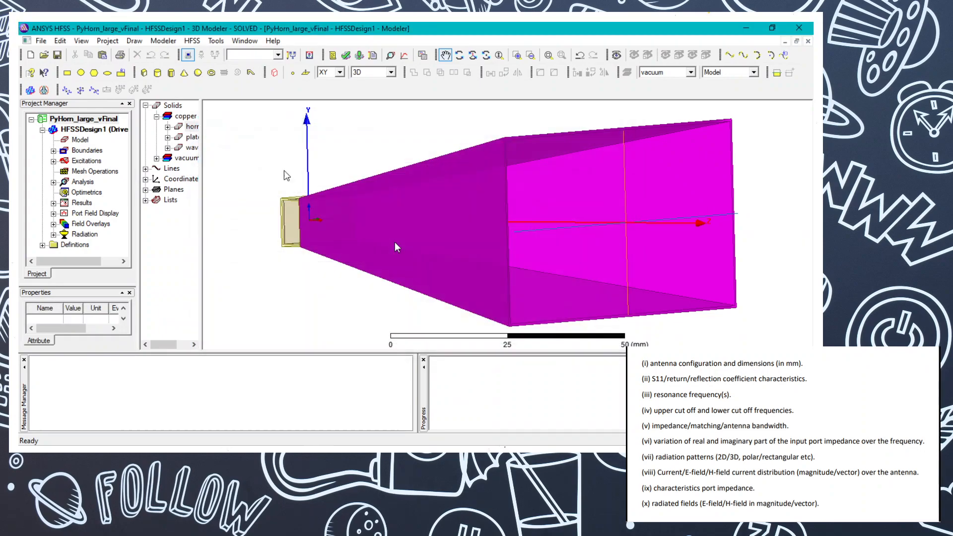
Step: Widen the model tree and inspect the properties of the horn's CreateRectangle command
{"action": "left_click_drag", "start_coordinate": [203, 252], "coordinate": [238, 256]}
{"action": "double_click", "coordinate": [203, 142]}
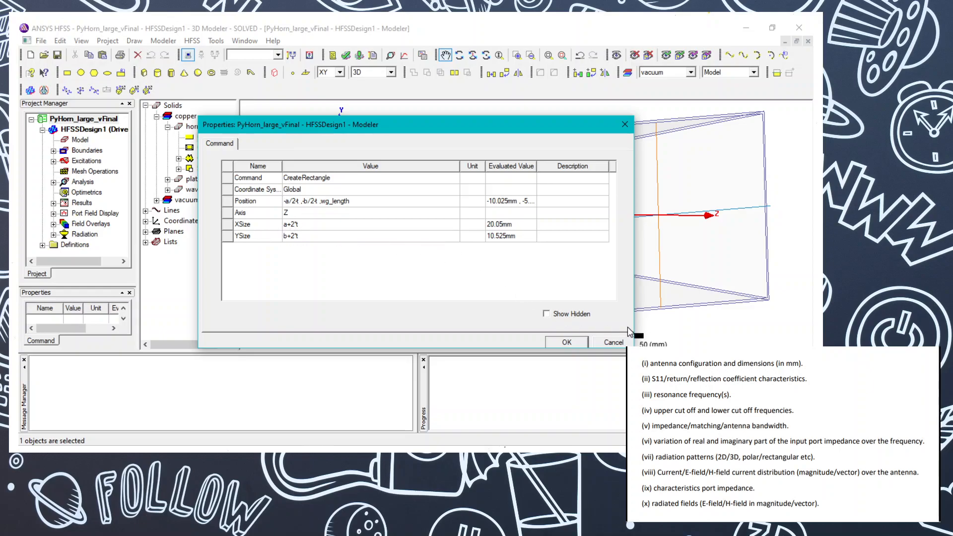
{"action": "left_click", "coordinate": [613, 343]}
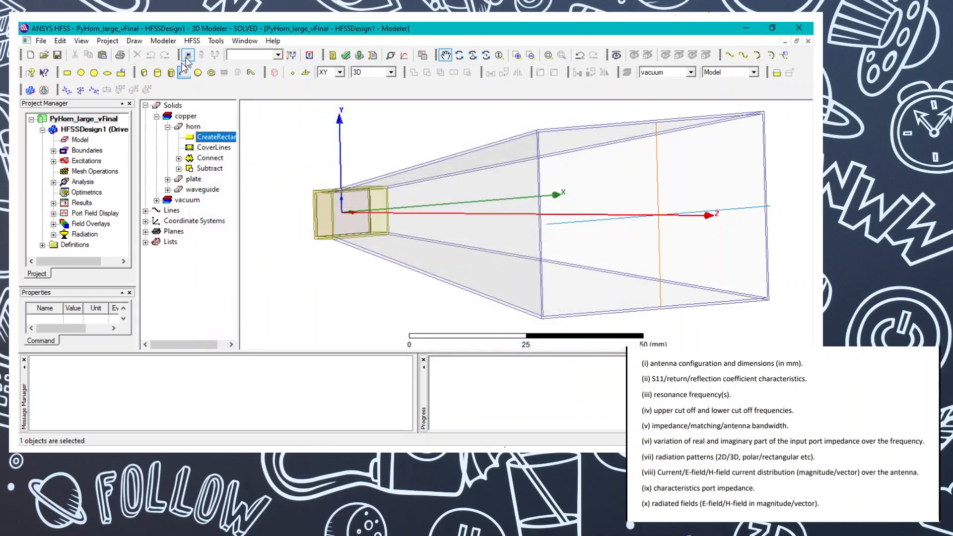
Step: Reopen the design properties and check the variables that define the horn rectangle's position and size
{"action": "left_click", "coordinate": [193, 41]}
{"action": "left_click", "coordinate": [231, 301]}
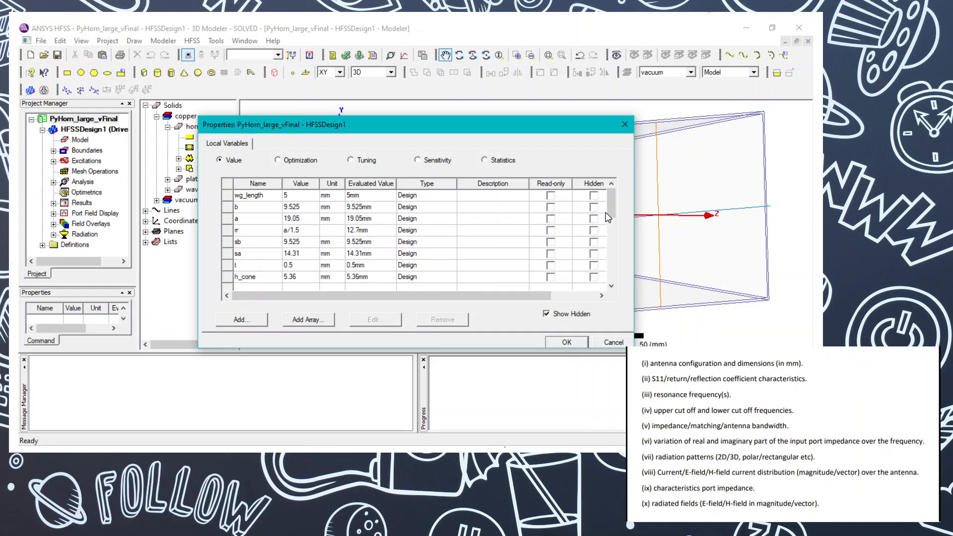
{"action": "left_click_drag", "start_coordinate": [611, 209], "coordinate": [612, 231]}
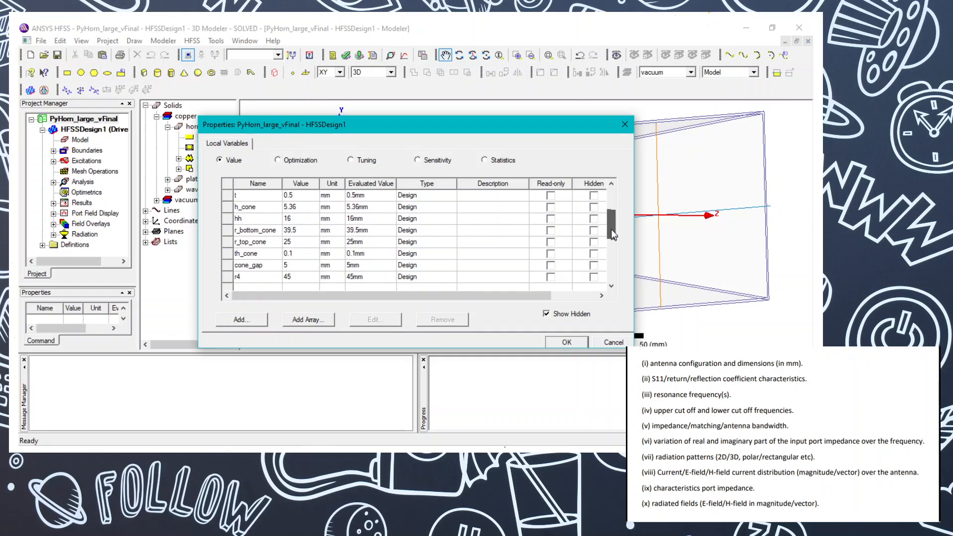
{"action": "scroll", "coordinate": [611, 230], "scroll_direction": "up", "scroll_amount": 1}
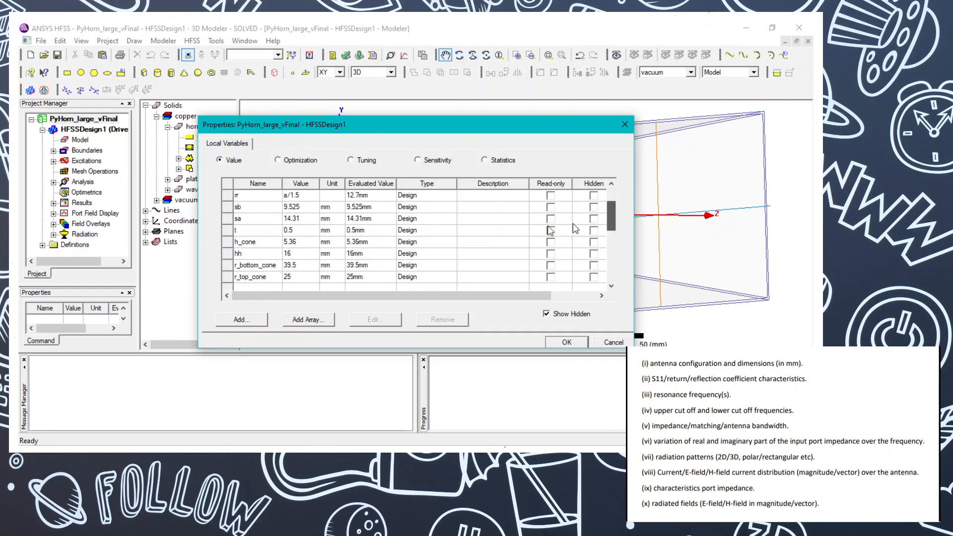
{"action": "left_click", "coordinate": [614, 342]}
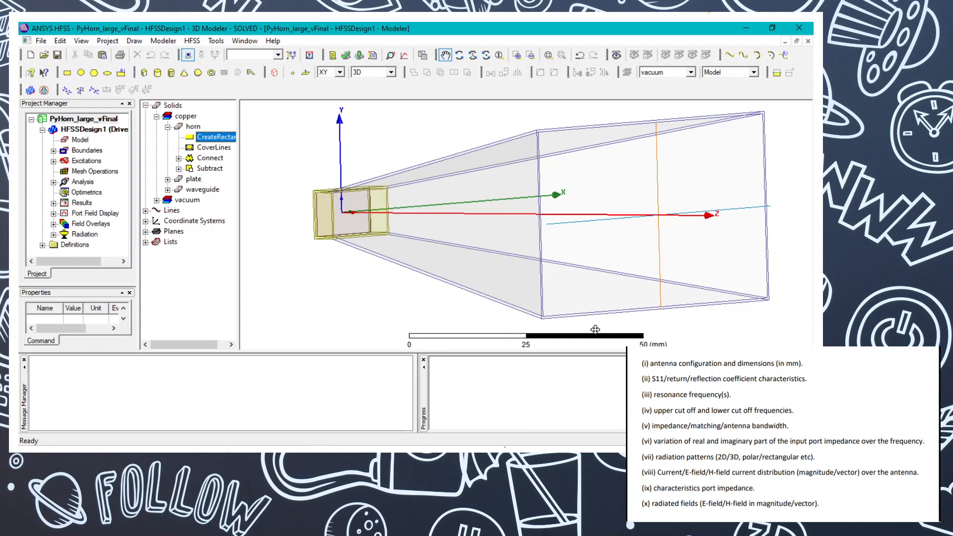
Step: Switch to the PDF report and examine the S11/return/reflection coefficient characteristics plot
{"action": "key", "text": "alt+Tab"}
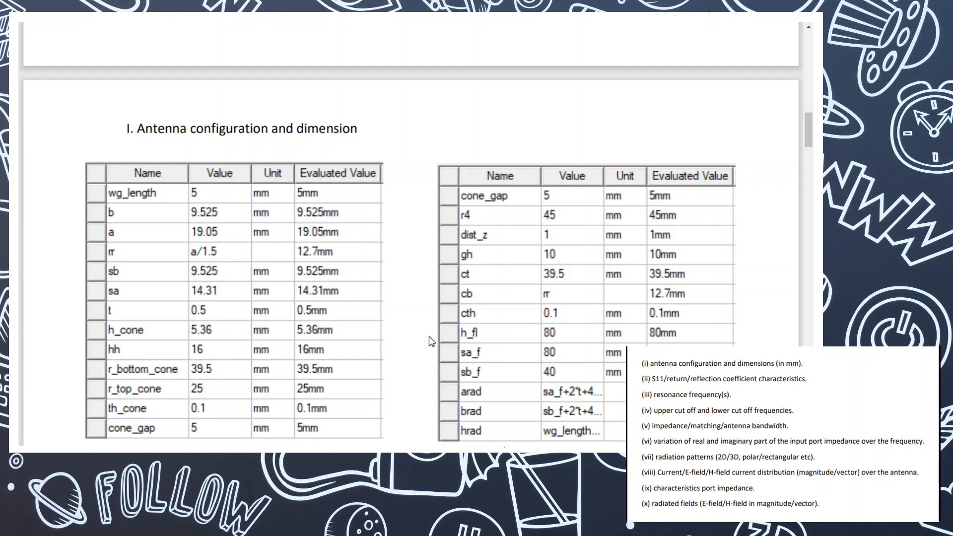
{"action": "scroll", "coordinate": [430, 339], "scroll_direction": "down", "scroll_amount": 1}
{"action": "scroll", "coordinate": [430, 340], "scroll_direction": "down", "scroll_amount": 1}
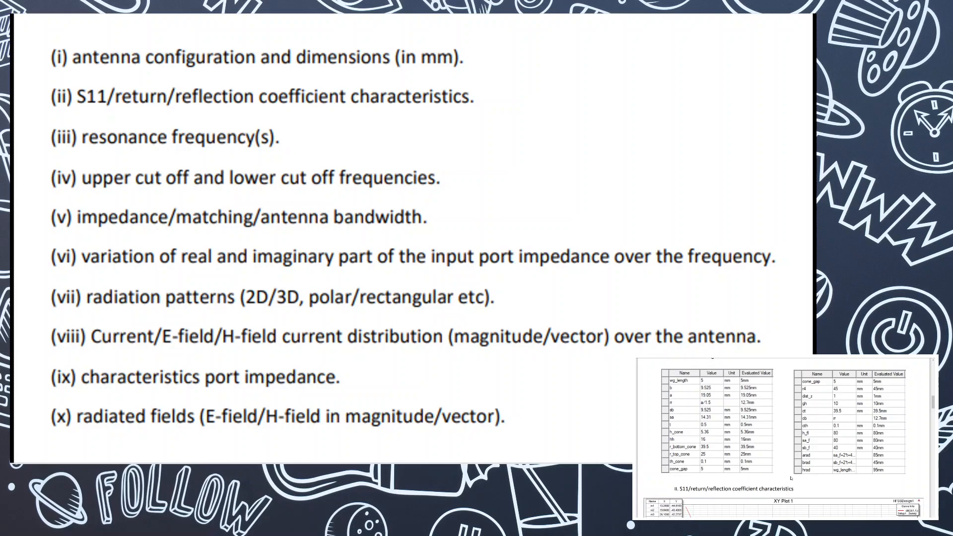
{"action": "scroll", "coordinate": [791, 478], "scroll_direction": "down", "scroll_amount": 10}
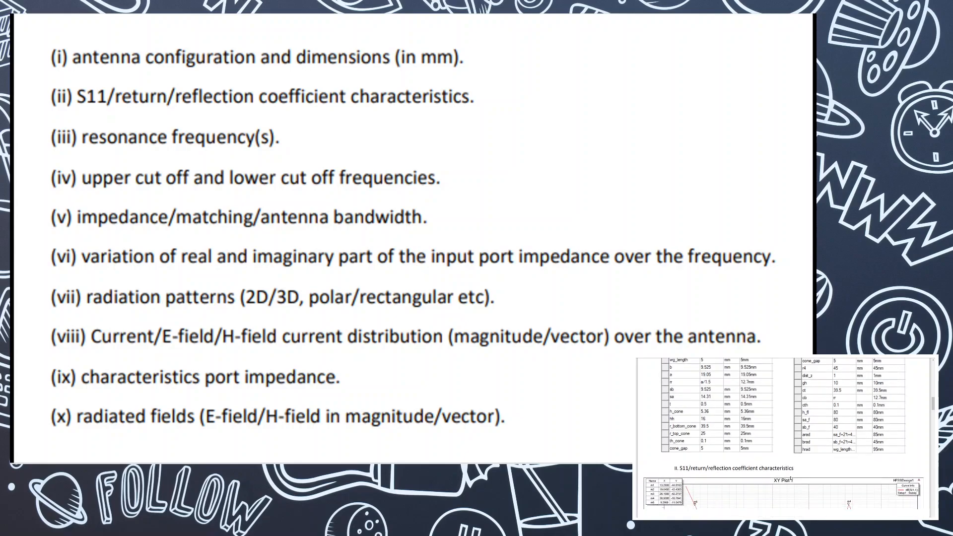
{"action": "scroll", "coordinate": [792, 478], "scroll_direction": "up", "scroll_amount": 2}
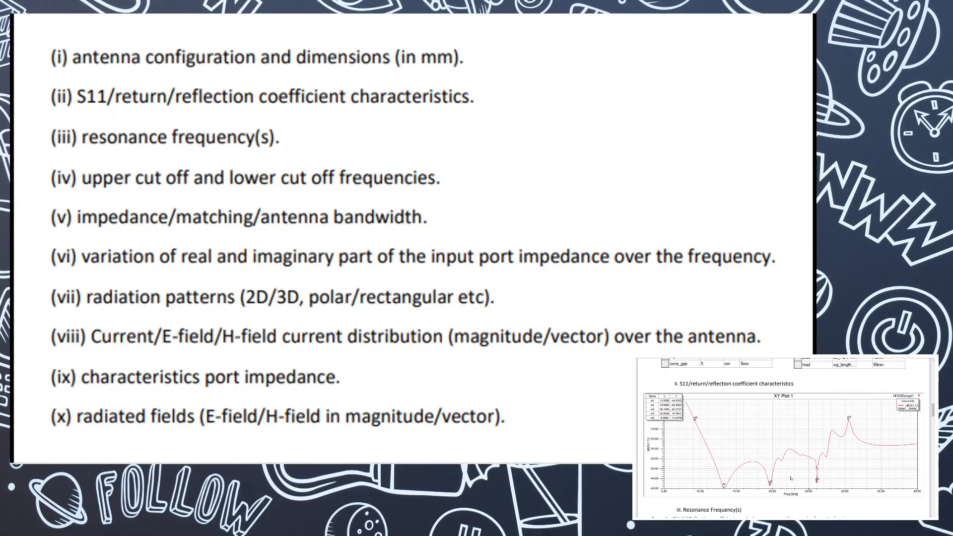
Step: Switch back to HFSS and review the general solution settings of analysis Setup1
{"action": "key", "text": "alt+Tab"}
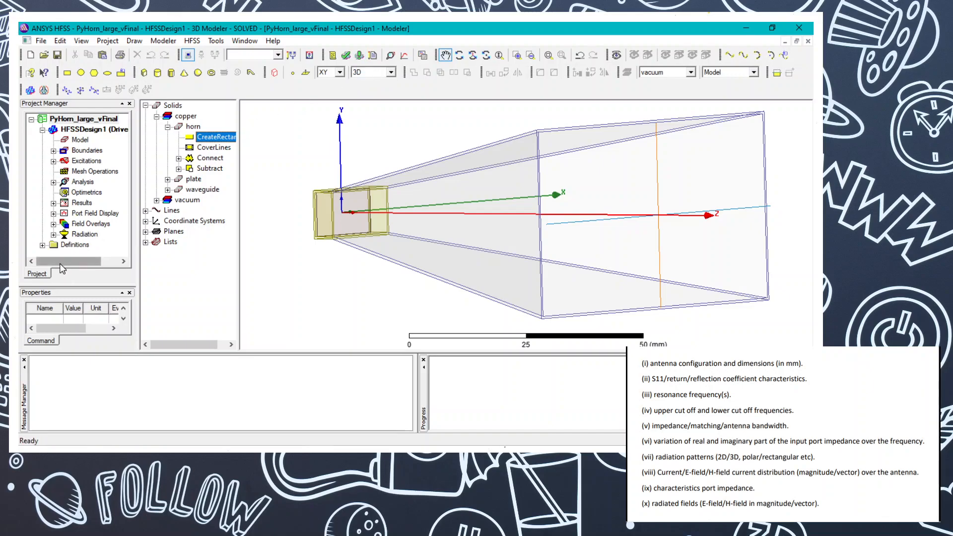
{"action": "left_click", "coordinate": [53, 182]}
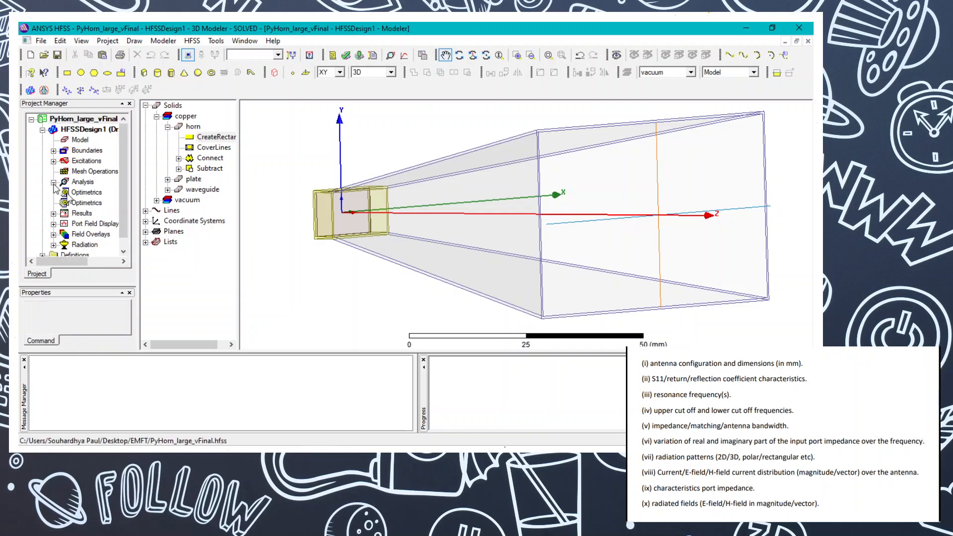
{"action": "double_click", "coordinate": [84, 193]}
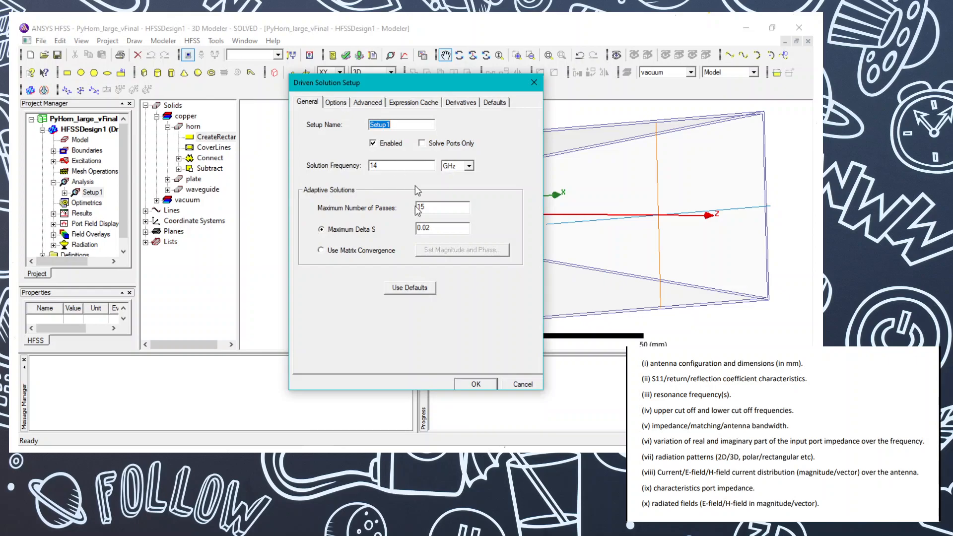
{"action": "left_click", "coordinate": [522, 384]}
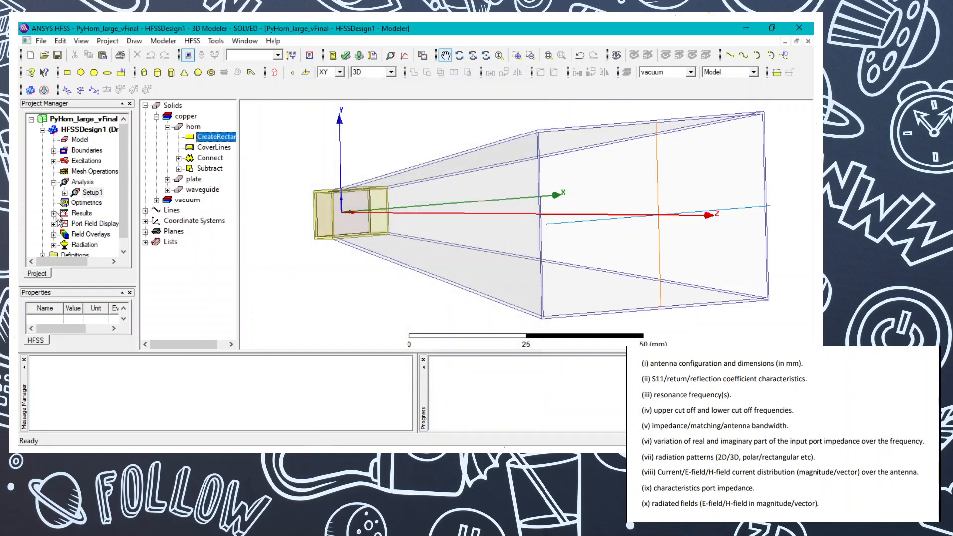
Step: Review the frequency sweep settings under Setup1, leaving them unchanged, and collapse the Analysis branch
{"action": "left_click", "coordinate": [64, 193]}
{"action": "double_click", "coordinate": [96, 203]}
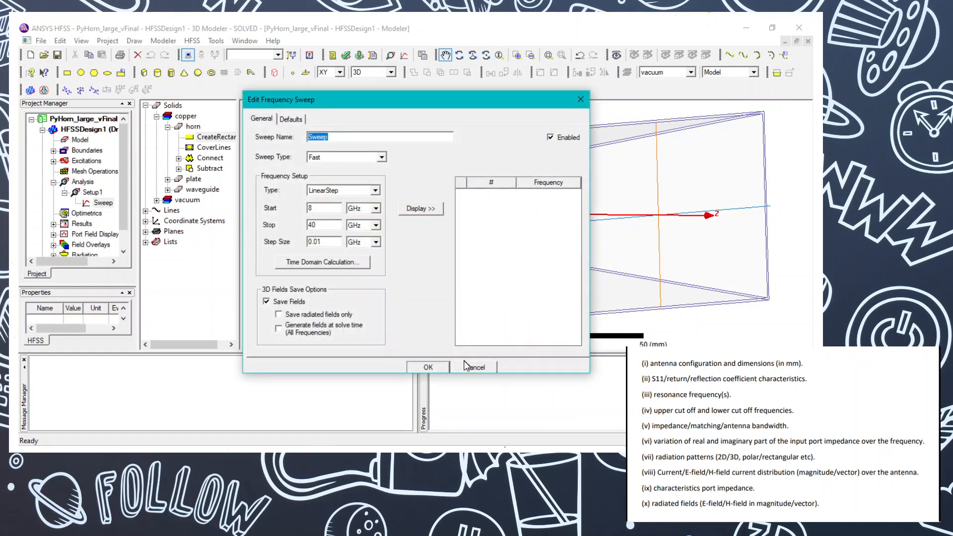
{"action": "left_click", "coordinate": [466, 369]}
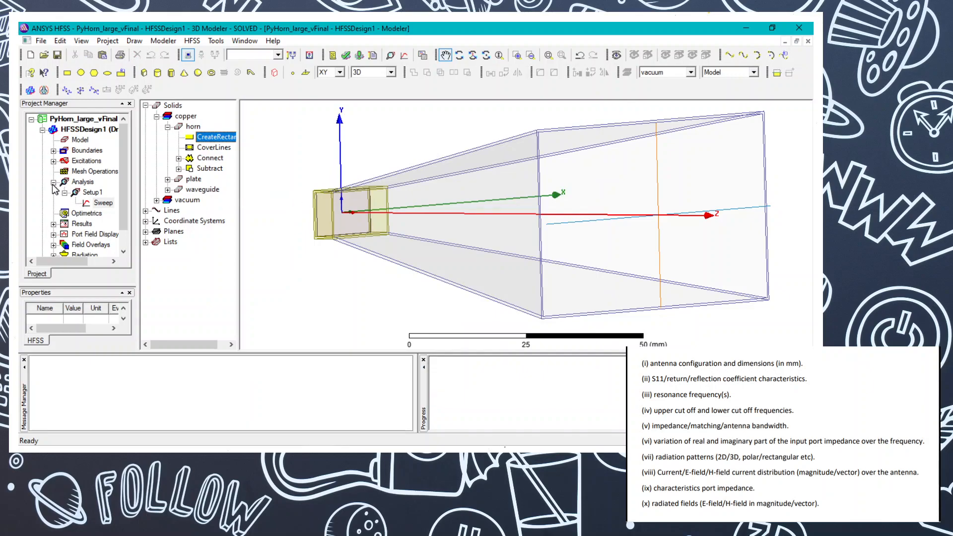
{"action": "left_click", "coordinate": [53, 181]}
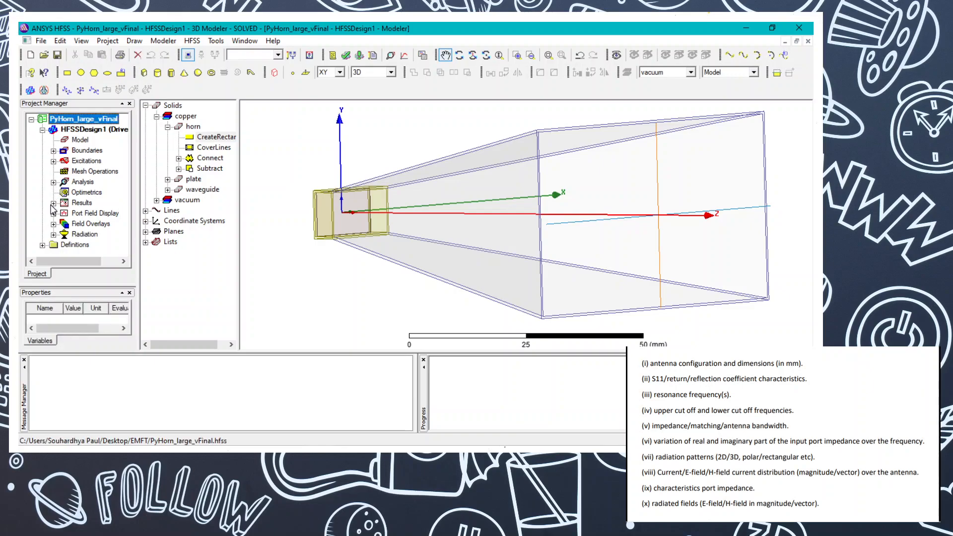
Step: Open XY Plot 1 from the results and examine the dB(S(1,1)) curve with its markers
{"action": "left_click", "coordinate": [53, 203]}
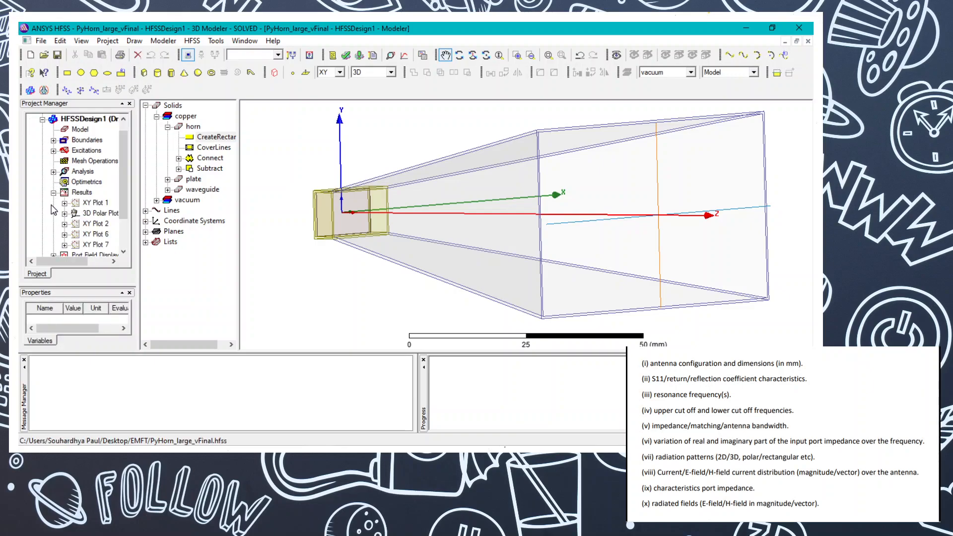
{"action": "double_click", "coordinate": [93, 203]}
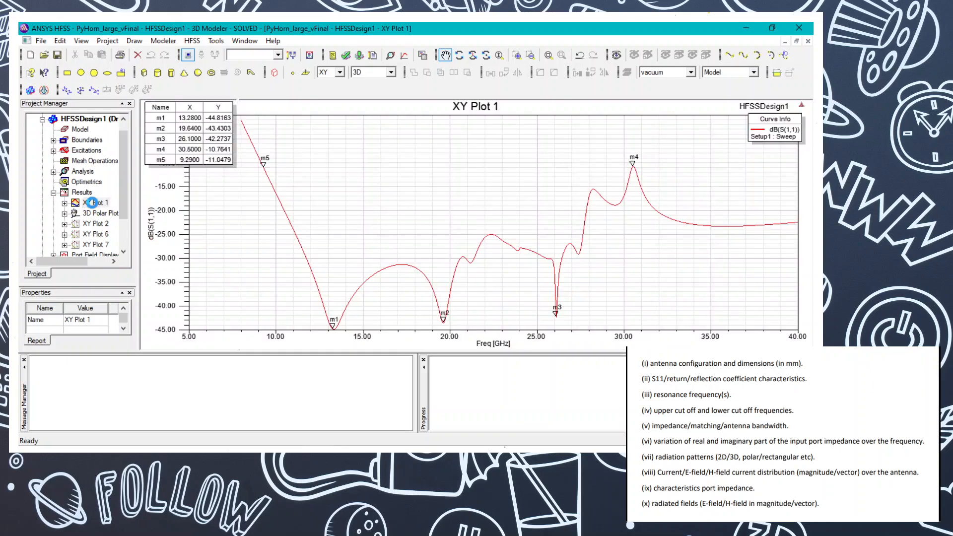
{"action": "left_click", "coordinate": [782, 133]}
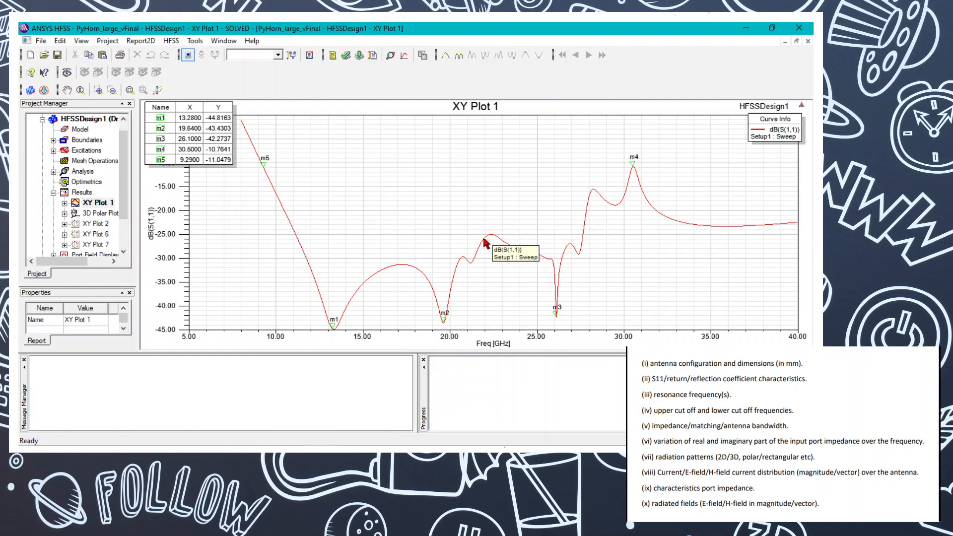
{"action": "left_click", "coordinate": [480, 171]}
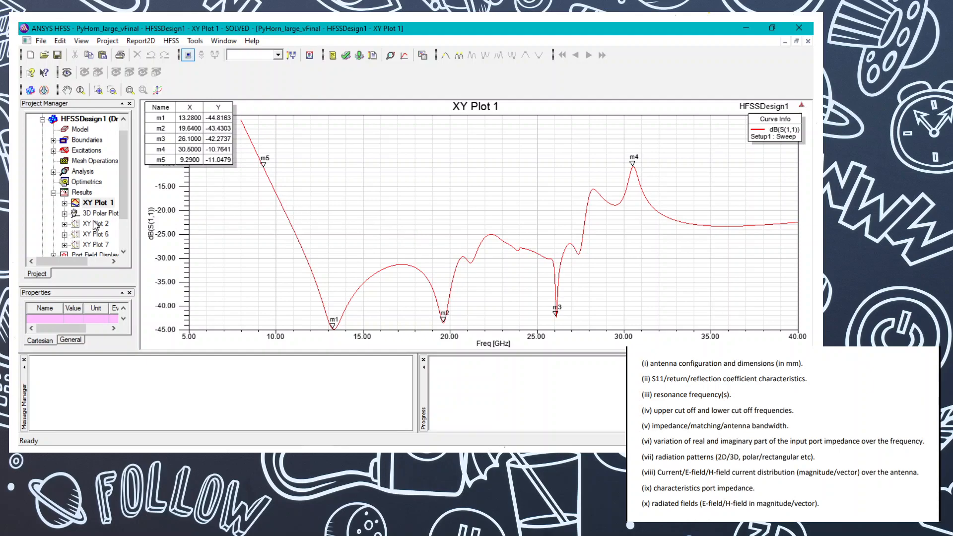
Step: Review the S Parameter trace settings for a new modal solution rectangular plot, closing the report setup without creating it
{"action": "right_click", "coordinate": [84, 196]}
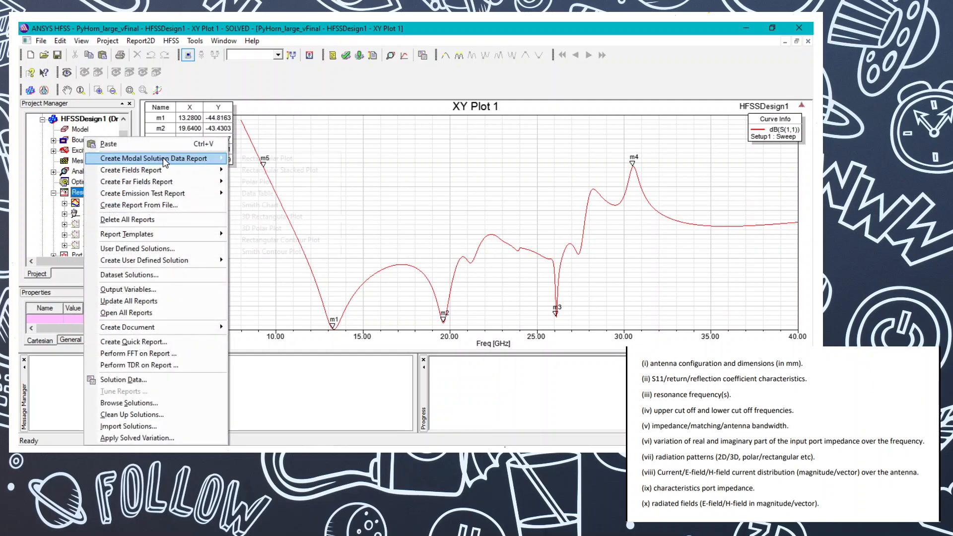
{"action": "mouse_move", "coordinate": [164, 158]}
{"action": "left_click", "coordinate": [244, 159]}
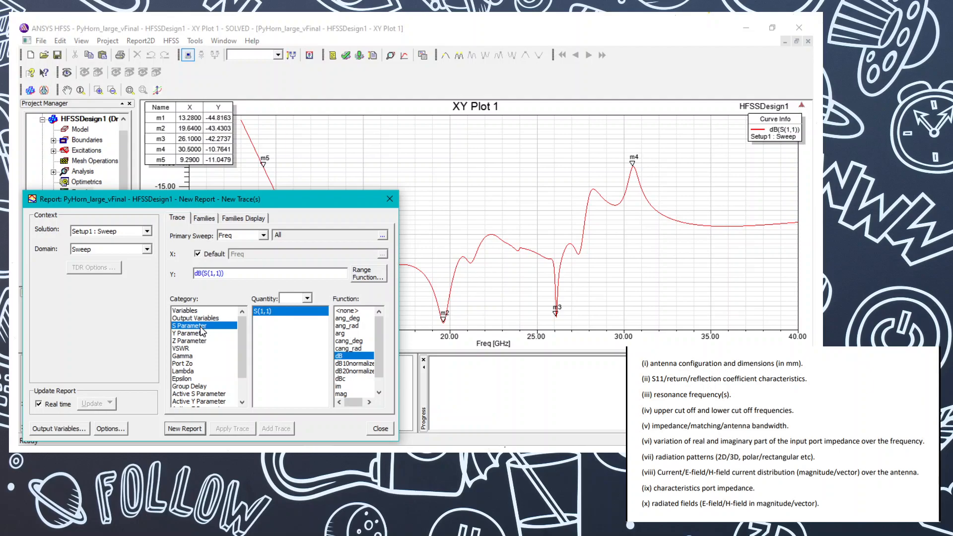
{"action": "left_click", "coordinate": [383, 434]}
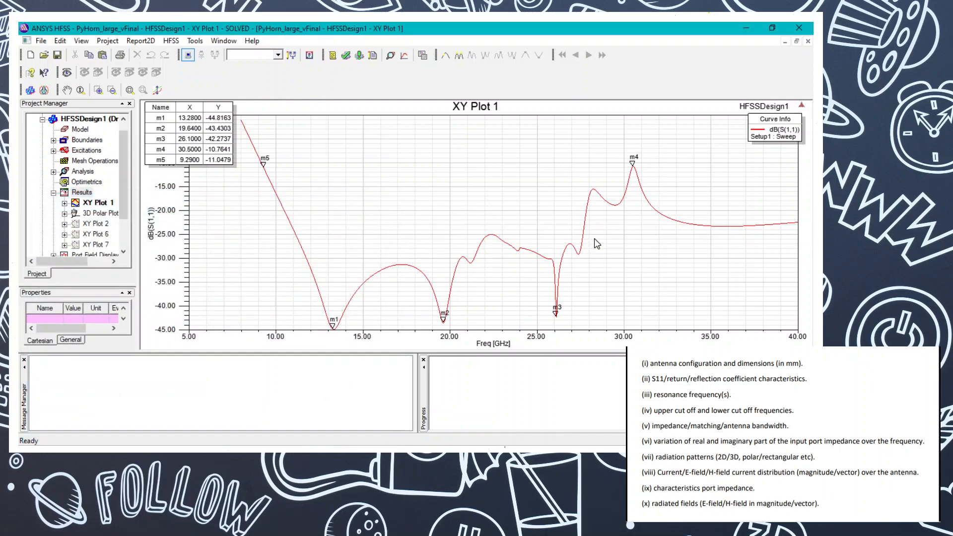
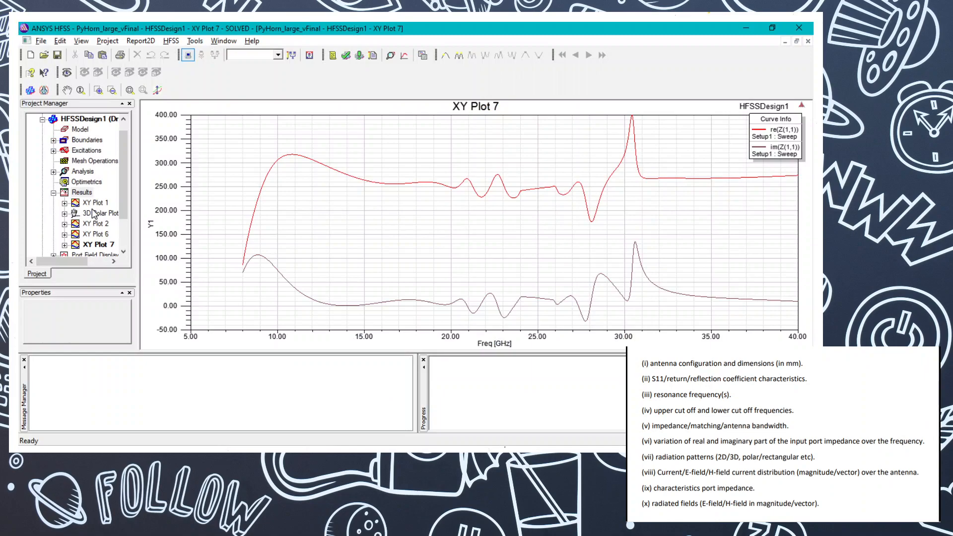
Step: Open the 3D polar plot from the results and examine the dB(GainTotal) radiation pattern up close
{"action": "left_click", "coordinate": [91, 212]}
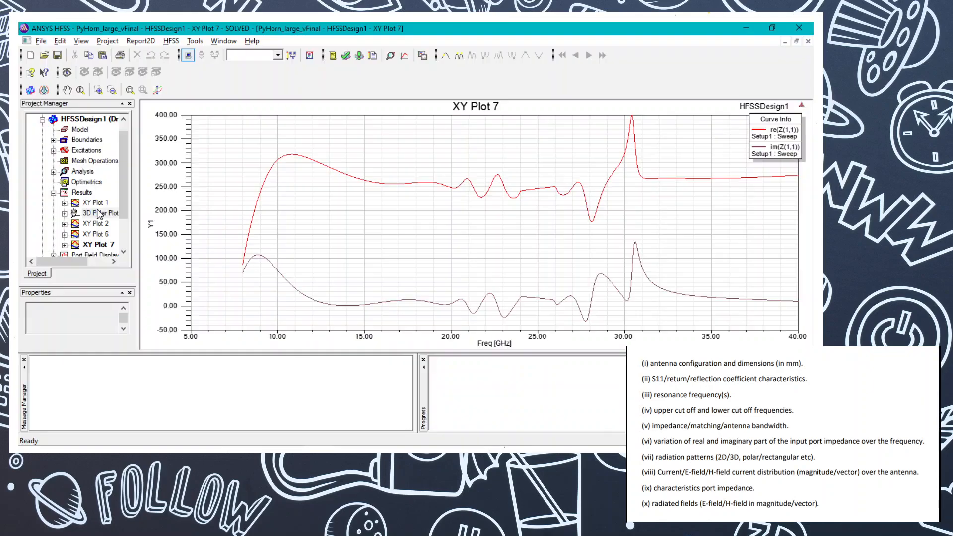
{"action": "left_click", "coordinate": [98, 213]}
{"action": "double_click", "coordinate": [98, 213]}
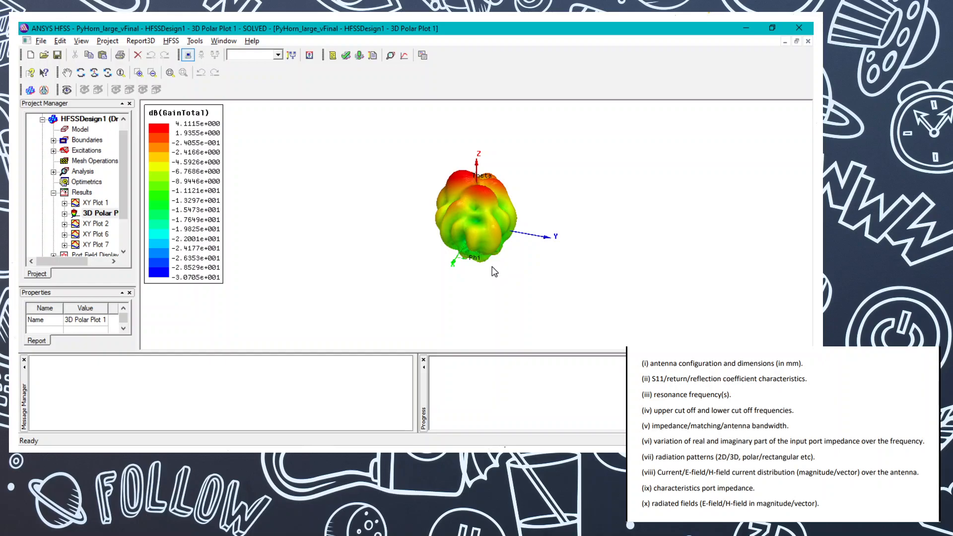
{"action": "scroll", "coordinate": [481, 279], "scroll_direction": "up", "scroll_amount": 4}
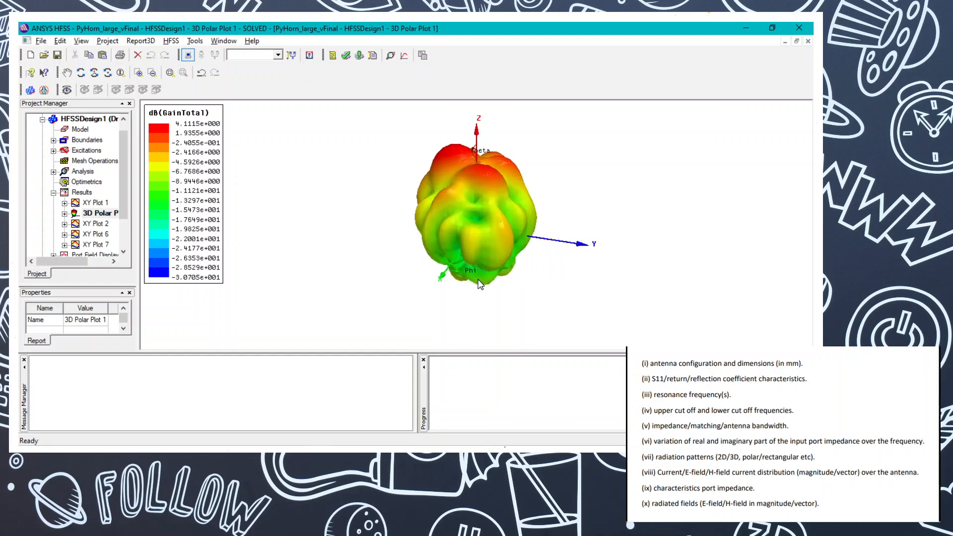
{"action": "scroll", "coordinate": [479, 284], "scroll_direction": "up", "scroll_amount": 2}
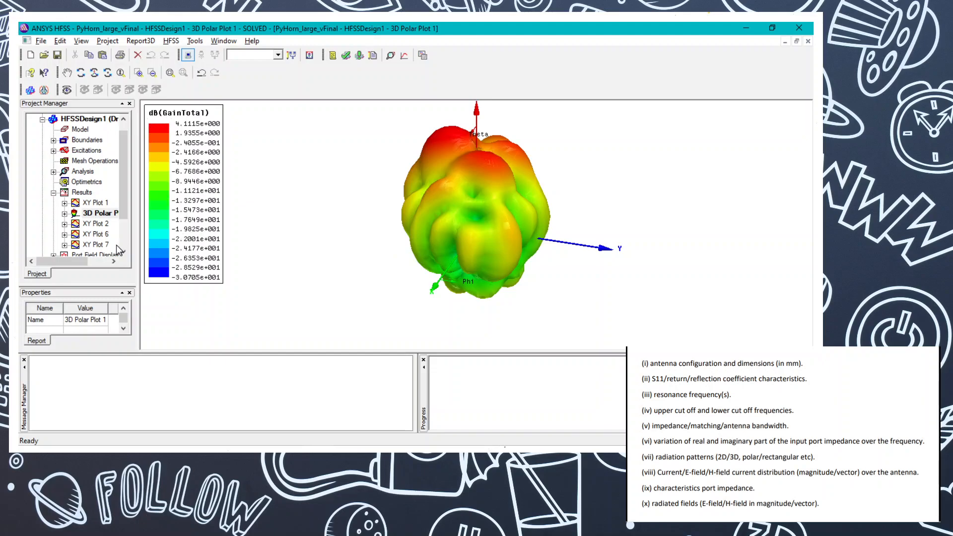
Step: Start a far-field 3D polar plot report with category Gain, quantity GainTotal and function dB
{"action": "right_click", "coordinate": [84, 193]}
{"action": "mouse_move", "coordinate": [199, 181]}
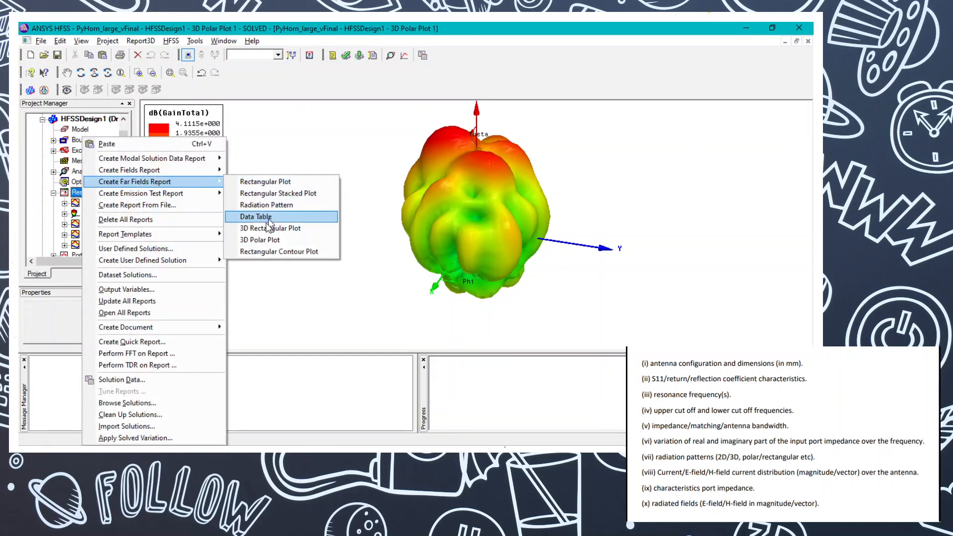
{"action": "left_click", "coordinate": [264, 240]}
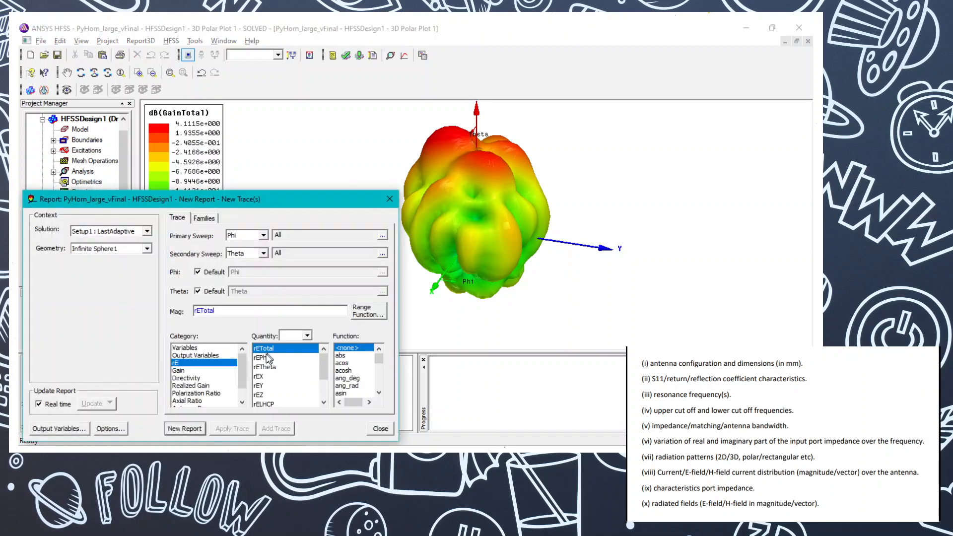
{"action": "left_click", "coordinate": [185, 370]}
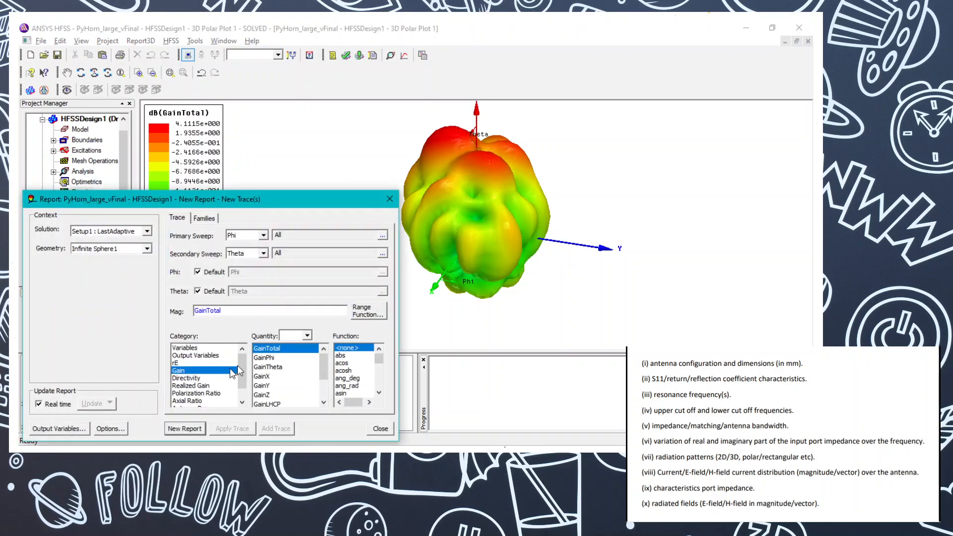
{"action": "left_click", "coordinate": [347, 386]}
{"action": "scroll", "coordinate": [351, 389], "scroll_direction": "down", "scroll_amount": 1}
{"action": "scroll", "coordinate": [351, 388], "scroll_direction": "down", "scroll_amount": 2}
{"action": "left_click", "coordinate": [350, 393]}
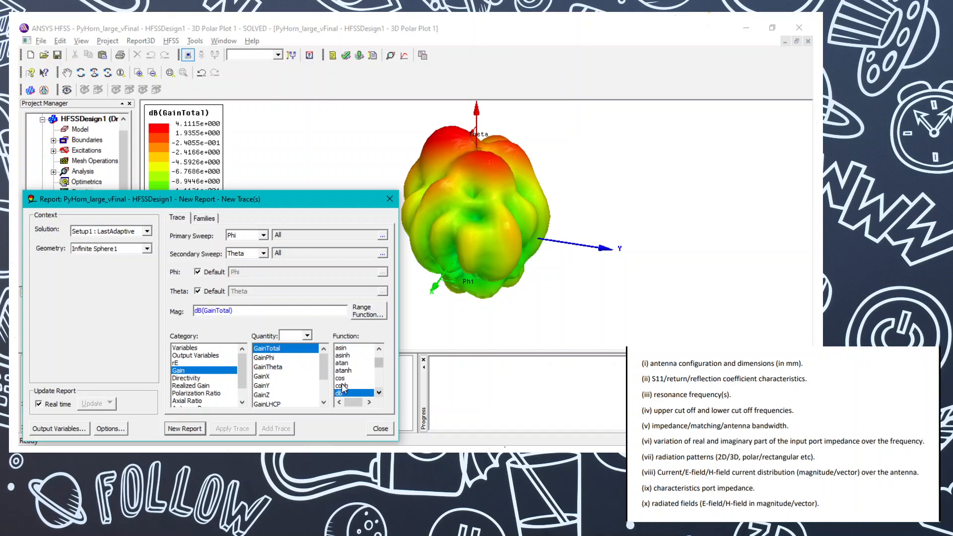
Step: Check the report's frequency family, set its solution to Setup1 : Sweep, and close it without creating the plot
{"action": "left_click", "coordinate": [211, 218]}
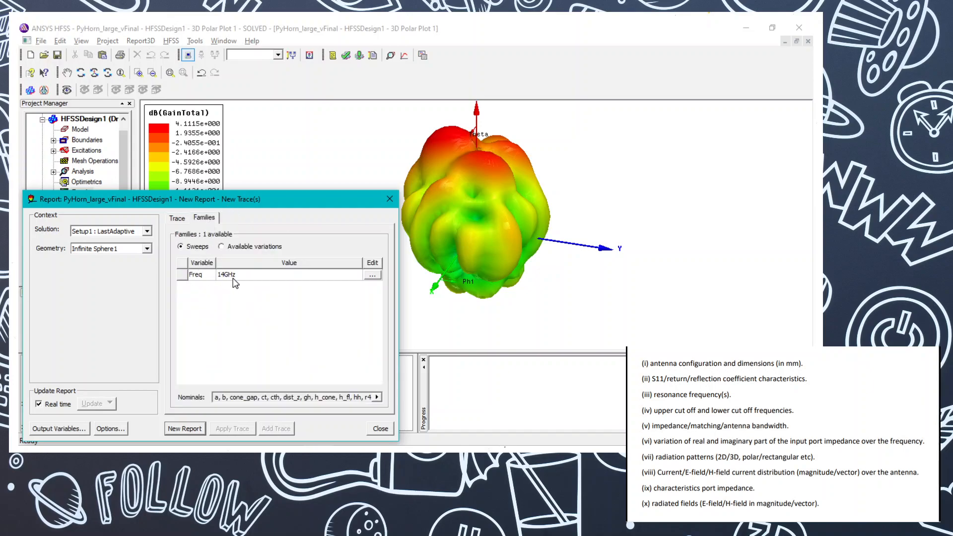
{"action": "left_click", "coordinate": [146, 232]}
{"action": "left_click", "coordinate": [99, 249]}
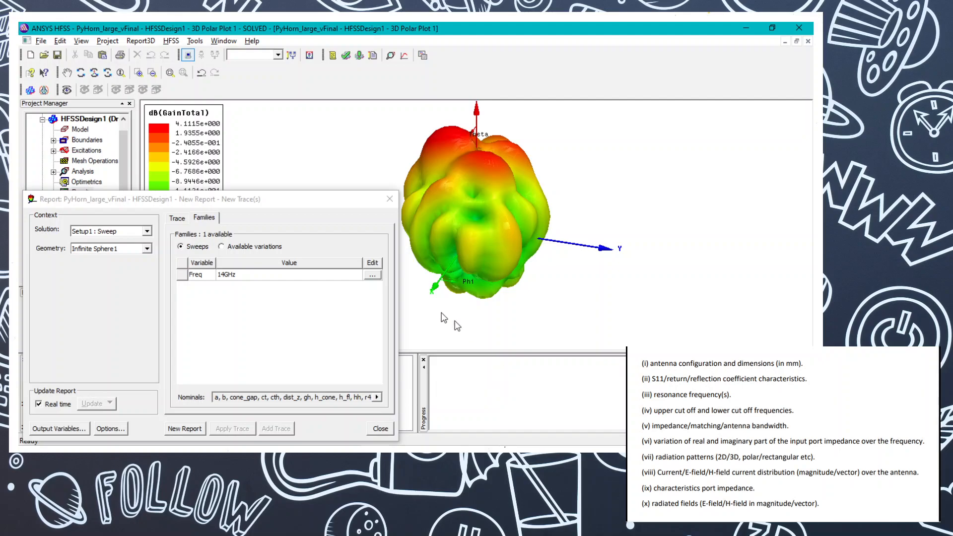
{"action": "left_click", "coordinate": [389, 198]}
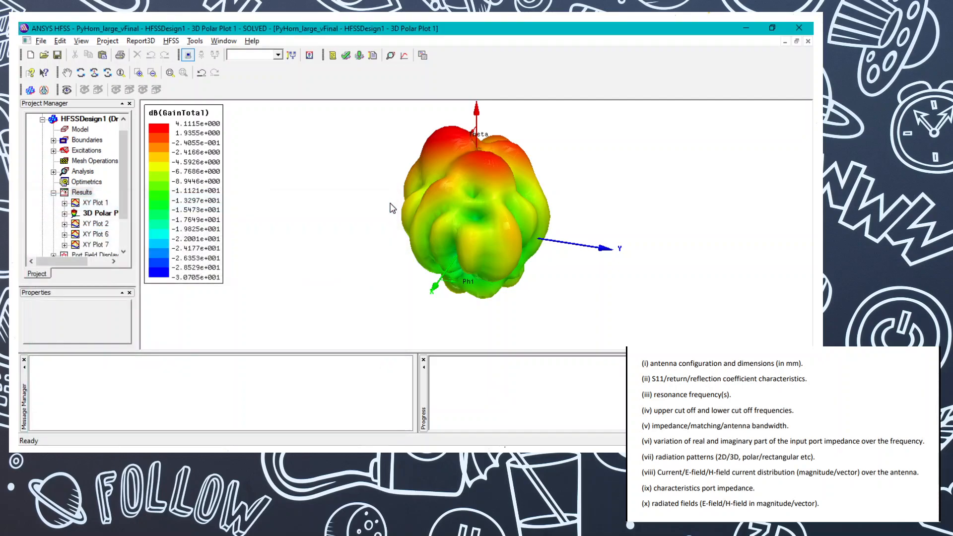
Step: Switch to the PDF report and examine the 3D and rectangular radiation patterns in section VII
{"action": "key", "text": "alt+Tab"}
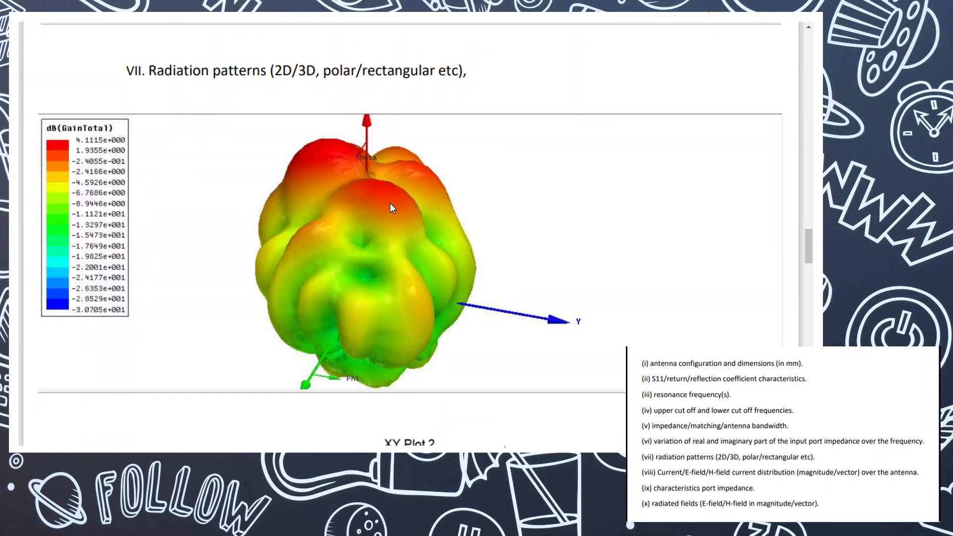
{"action": "scroll", "coordinate": [392, 208], "scroll_direction": "down", "scroll_amount": 2}
{"action": "scroll", "coordinate": [392, 208], "scroll_direction": "down", "scroll_amount": 5}
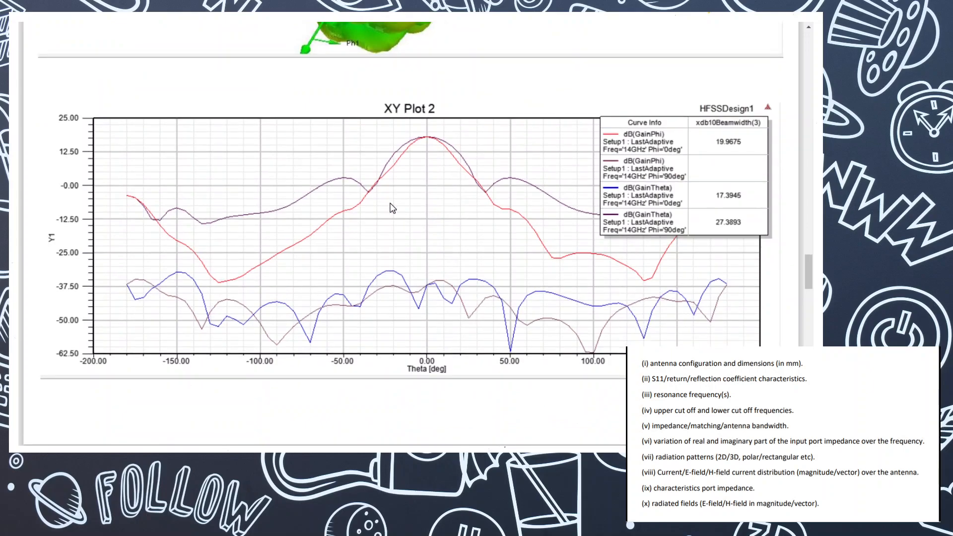
Step: Switch back to HFSS and open XY Plot 2 to examine the GainPhi and GainTheta curves
{"action": "key", "text": "alt+Tab"}
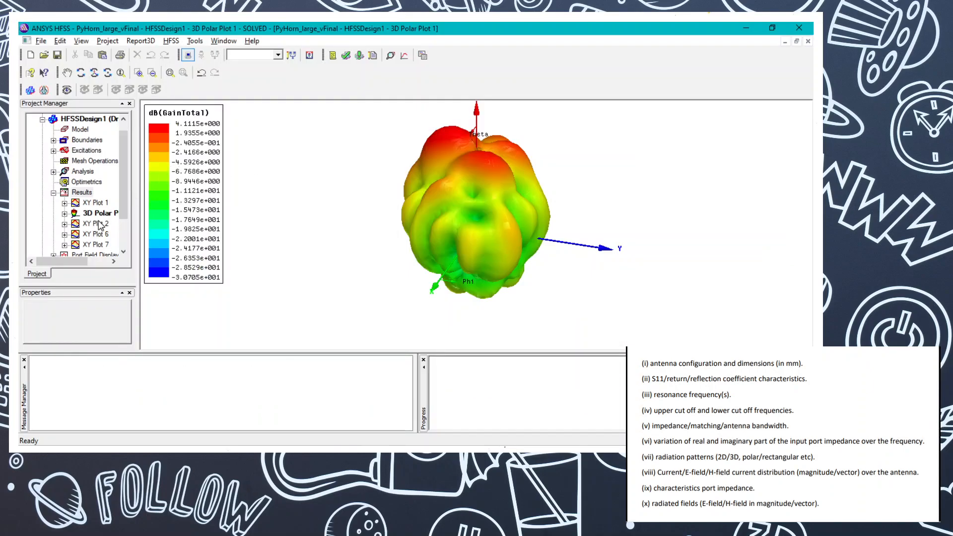
{"action": "left_click", "coordinate": [94, 216]}
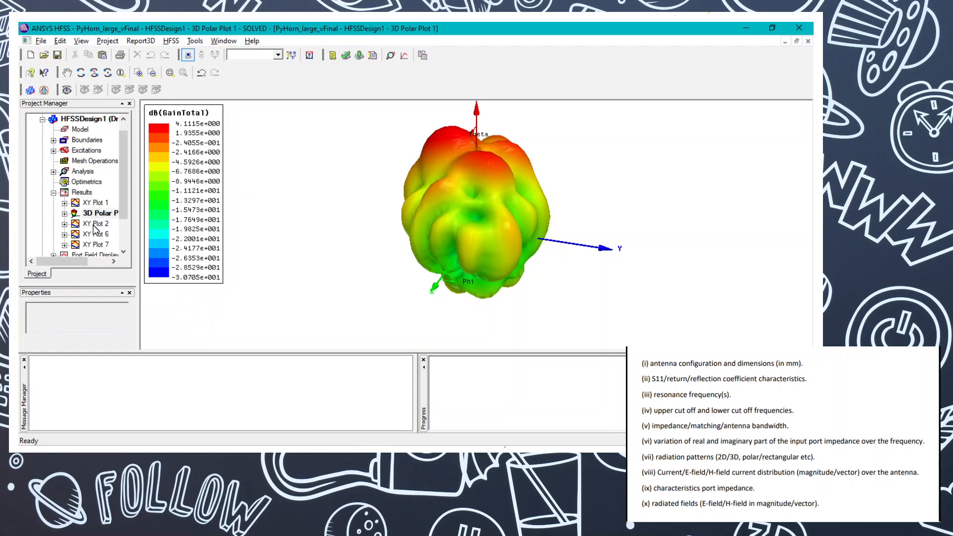
{"action": "left_click", "coordinate": [94, 225]}
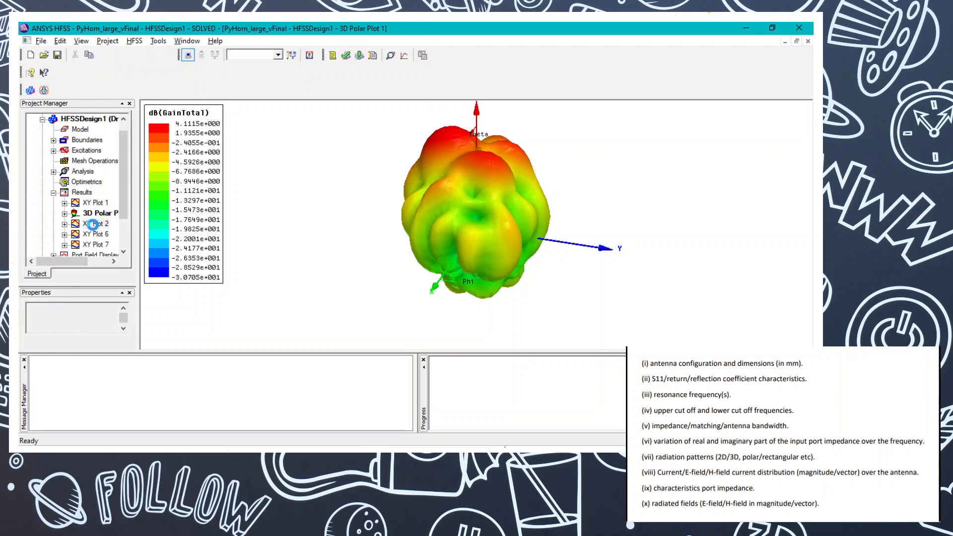
{"action": "double_click", "coordinate": [93, 224]}
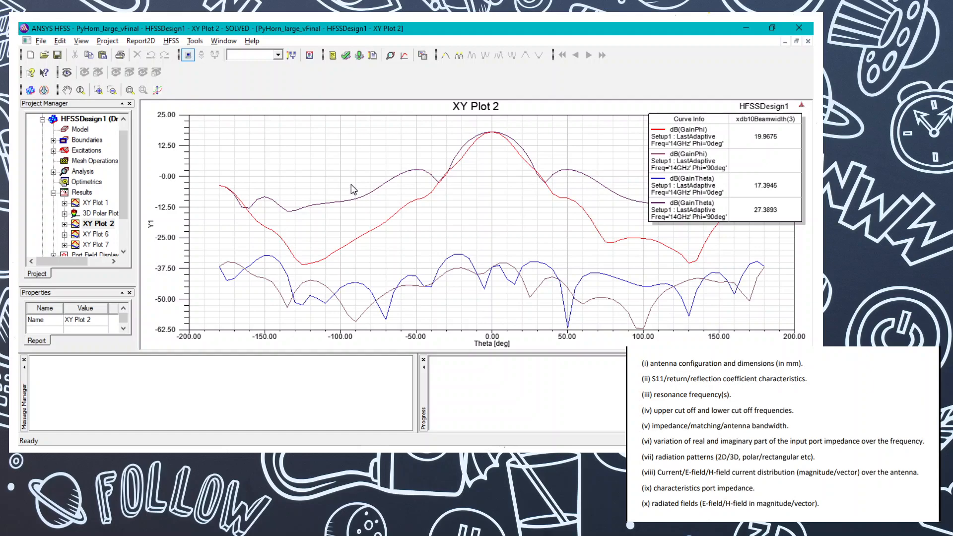
Step: Set up a far-field rectangular plot of dB(GainTheta) against Theta, check its Phi and Freq families, and close it without creating the plot
{"action": "right_click", "coordinate": [91, 202]}
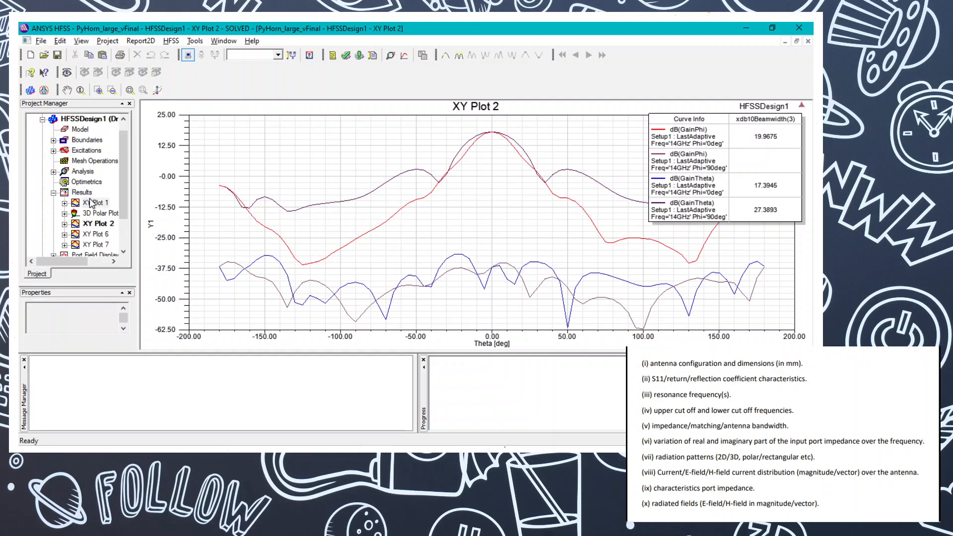
{"action": "right_click", "coordinate": [81, 192]}
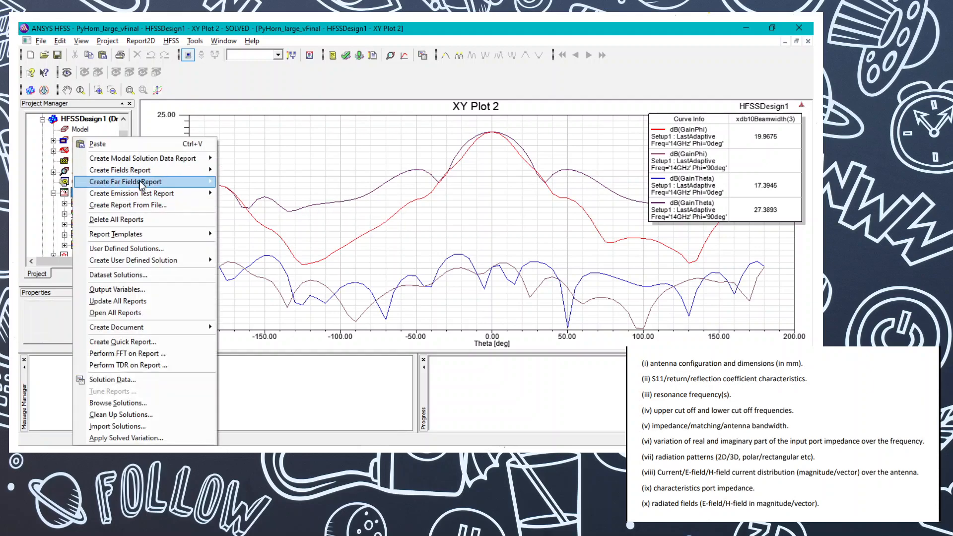
{"action": "mouse_move", "coordinate": [214, 188]}
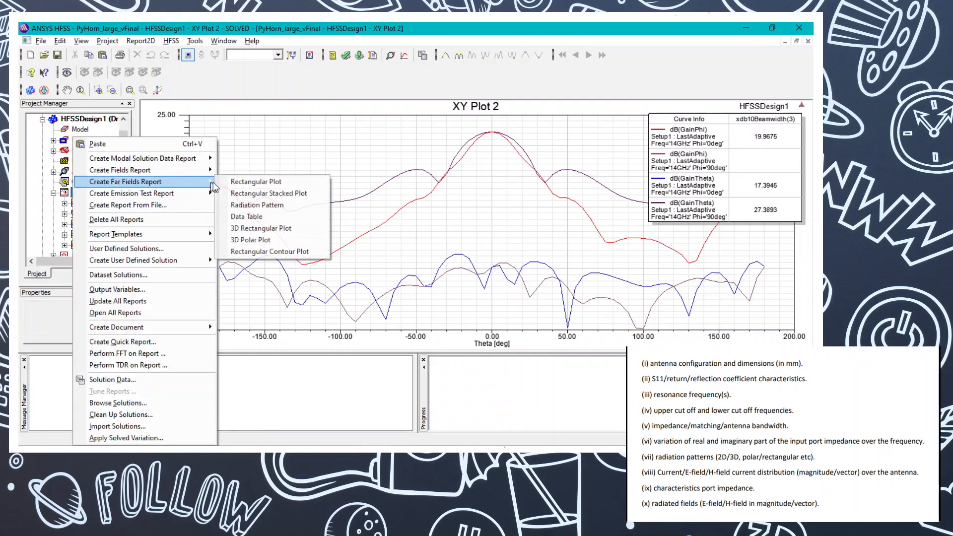
{"action": "left_click", "coordinate": [238, 182]}
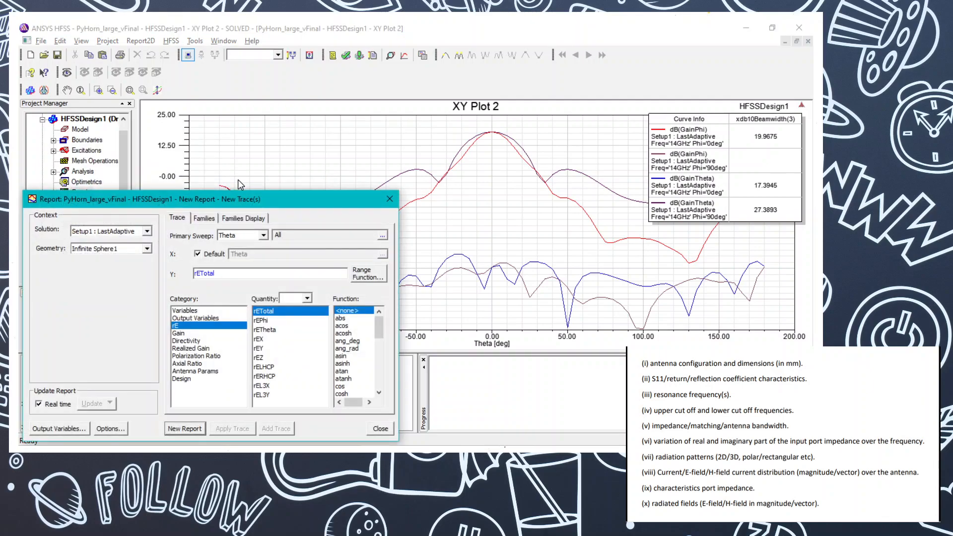
{"action": "left_click", "coordinate": [176, 334]}
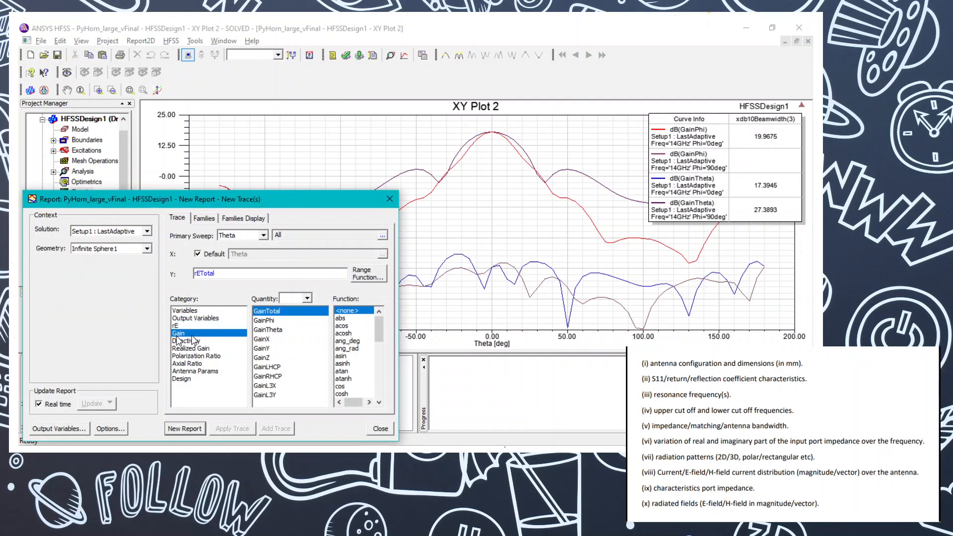
{"action": "left_click", "coordinate": [274, 321]}
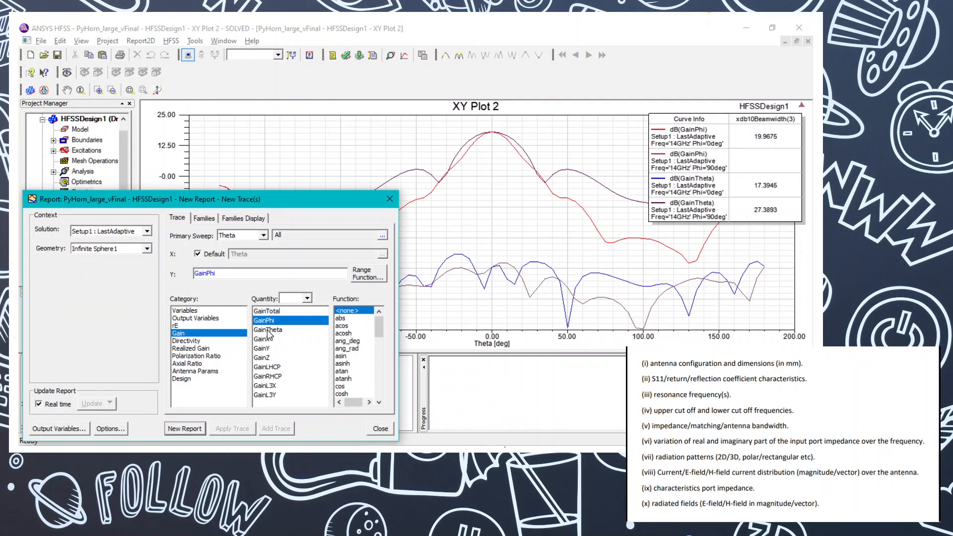
{"action": "left_click", "coordinate": [270, 330]}
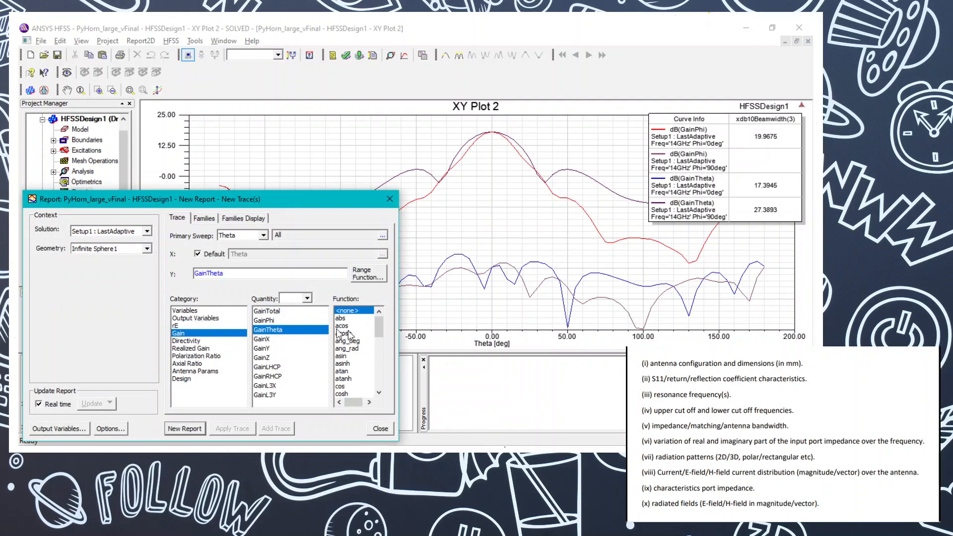
{"action": "left_click", "coordinate": [340, 372]}
{"action": "left_click", "coordinate": [379, 393]}
{"action": "left_click", "coordinate": [344, 394]}
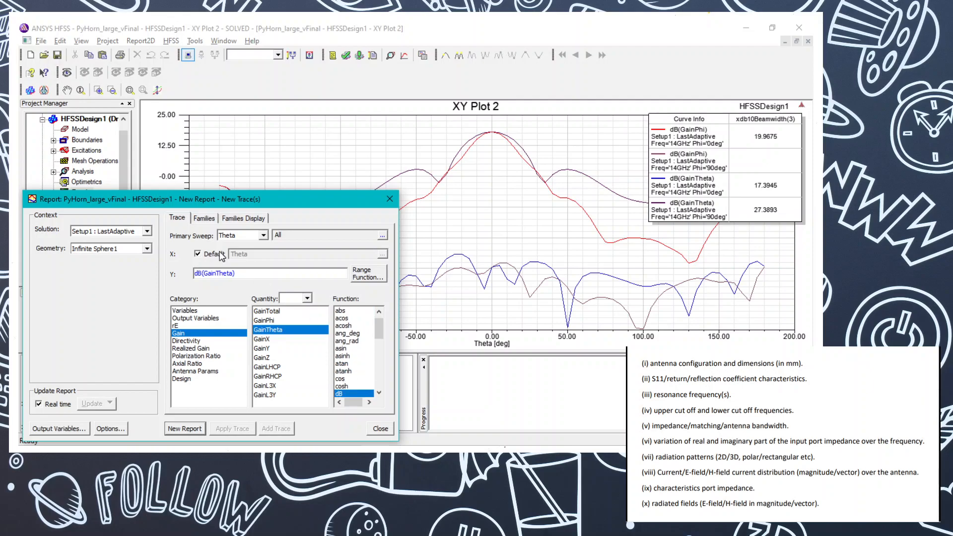
{"action": "left_click", "coordinate": [204, 219]}
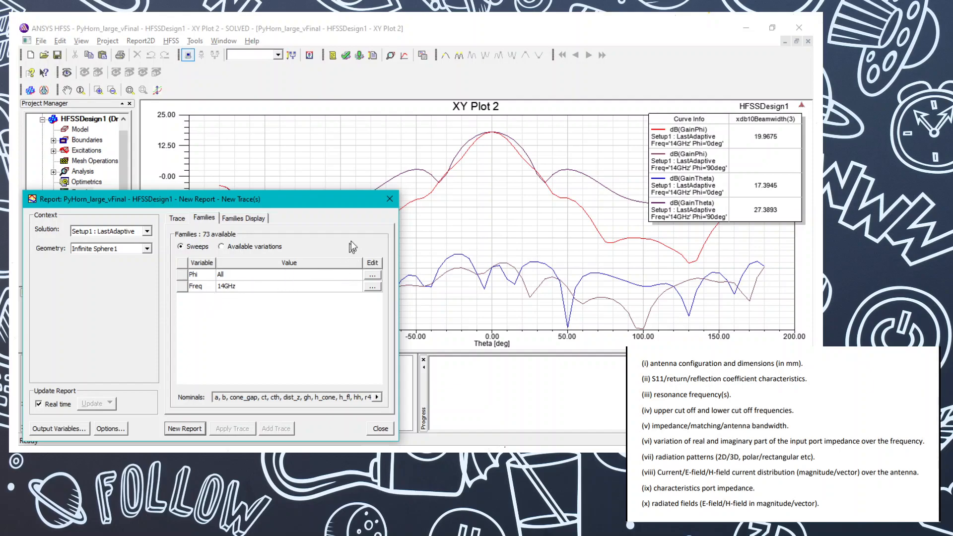
{"action": "left_click", "coordinate": [389, 199]}
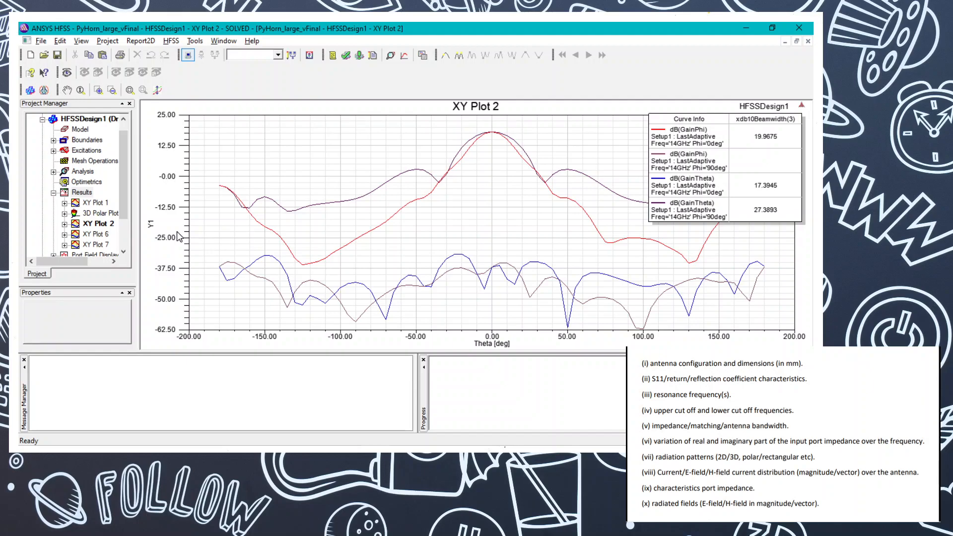
Step: Switch to the PDF report and examine the XY Plot 2 gain patterns and the section that follows
{"action": "key", "text": "alt+Tab"}
{"action": "scroll", "coordinate": [177, 232], "scroll_direction": "down", "scroll_amount": 1}
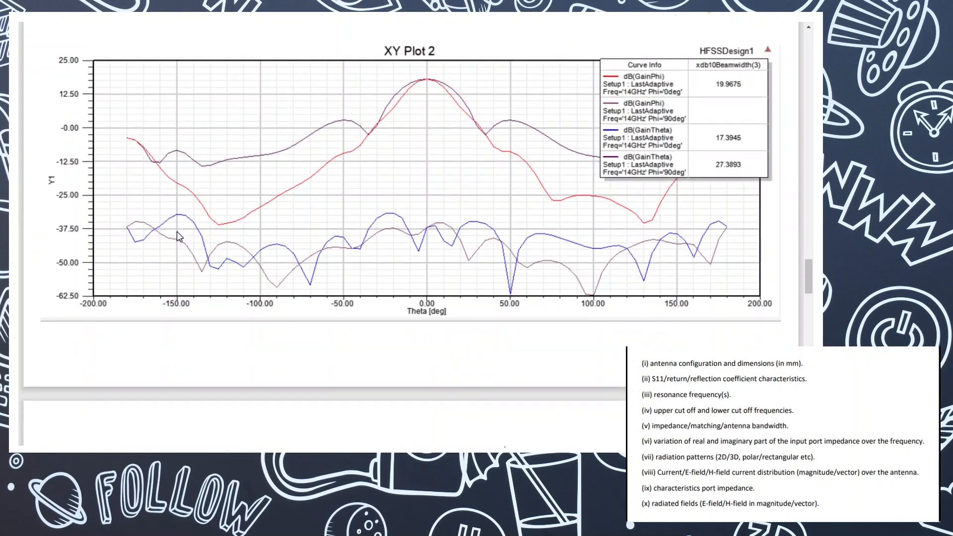
{"action": "scroll", "coordinate": [177, 232], "scroll_direction": "down", "scroll_amount": 6}
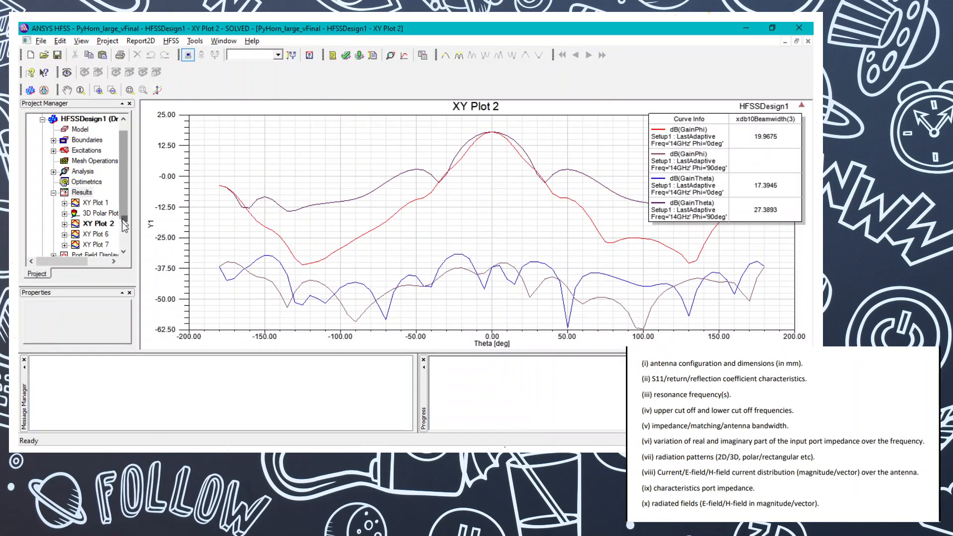
Step: Collapse the Results branch in the HFSS project tree and open the HFSSDesign1 model
{"action": "scroll", "coordinate": [123, 223], "scroll_direction": "down", "scroll_amount": 1}
{"action": "left_click", "coordinate": [53, 161]}
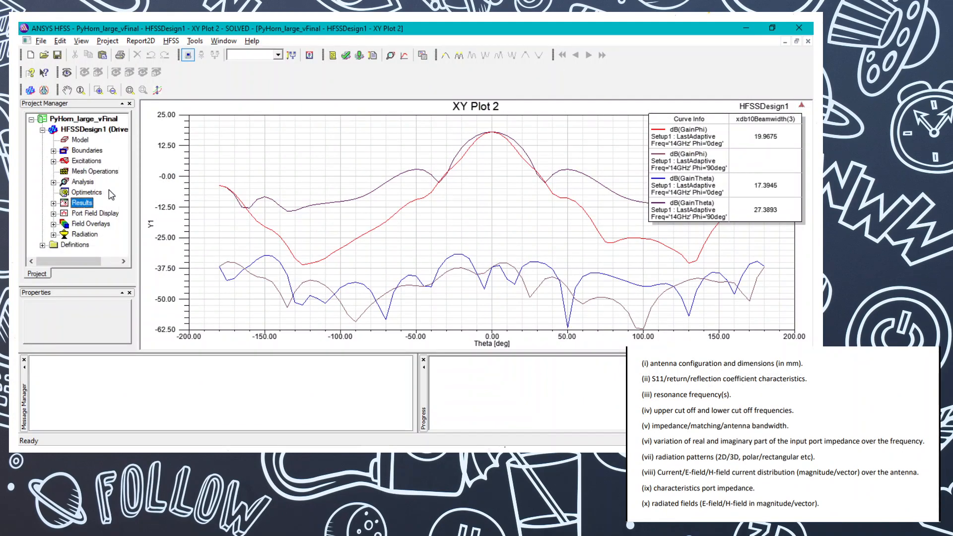
{"action": "double_click", "coordinate": [81, 129]}
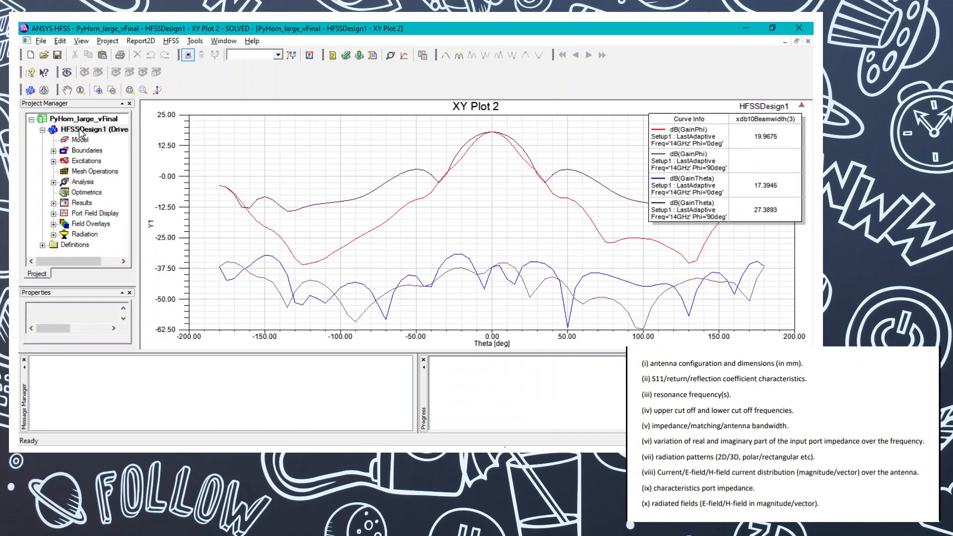
Step: Expand the field overlays and display the Mag_Jsurf plot, turning the horn to examine the surface current inside the aperture
{"action": "left_click", "coordinate": [53, 224]}
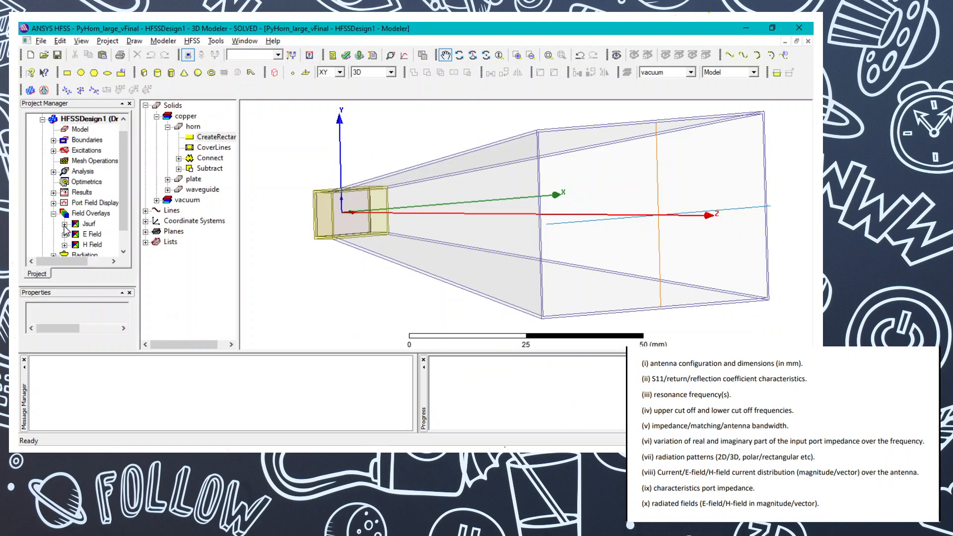
{"action": "left_click", "coordinate": [65, 225]}
{"action": "left_click", "coordinate": [101, 234]}
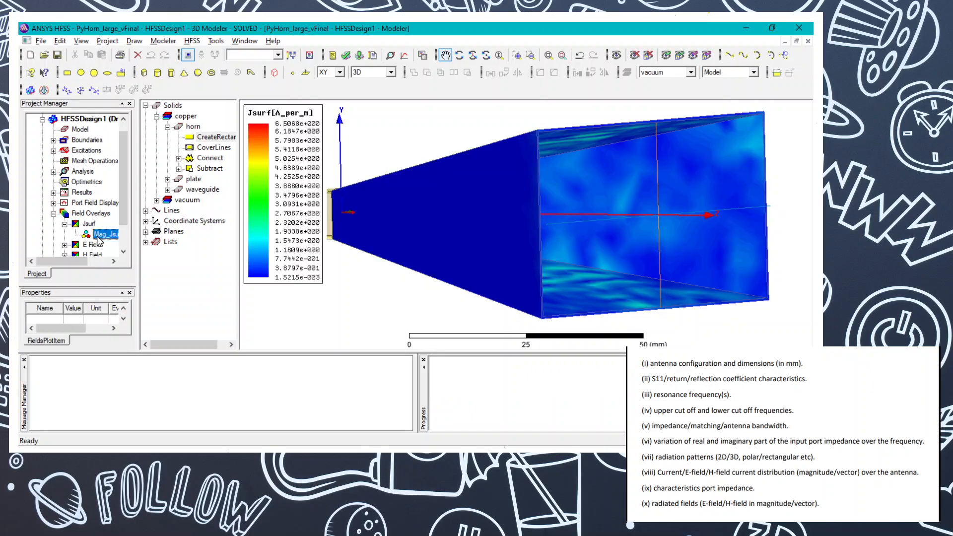
{"action": "left_click", "coordinate": [429, 297]}
{"action": "mouse_move", "coordinate": [392, 294]}
{"action": "left_mouse_down", "text": "alt"}
{"action": "mouse_move", "coordinate": [383, 294]}
{"action": "mouse_move", "coordinate": [400, 292]}
{"action": "left_mouse_up", "text": "alt"}
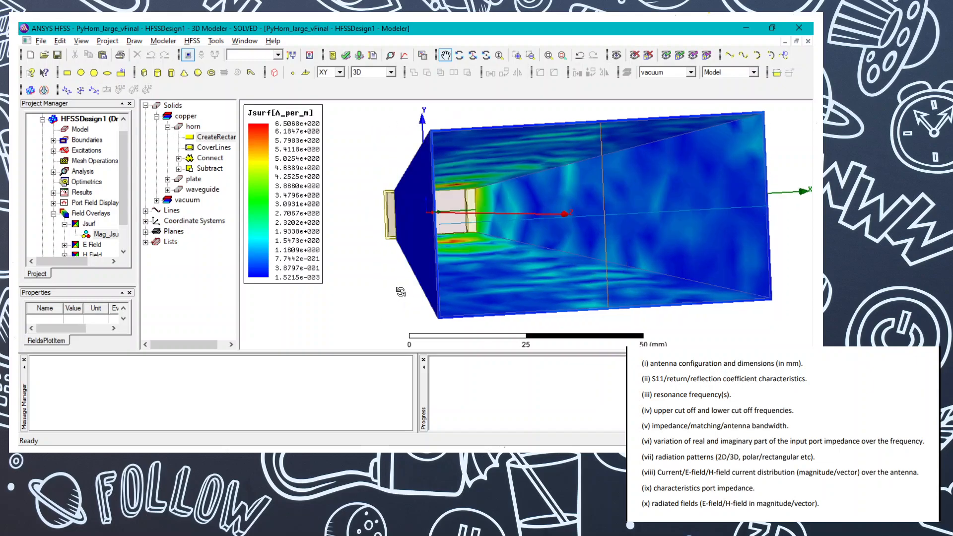
Step: Review the J field plot options for the horn solid, including Mag_Jsurf, and close them without creating a plot
{"action": "right_click", "coordinate": [190, 127]}
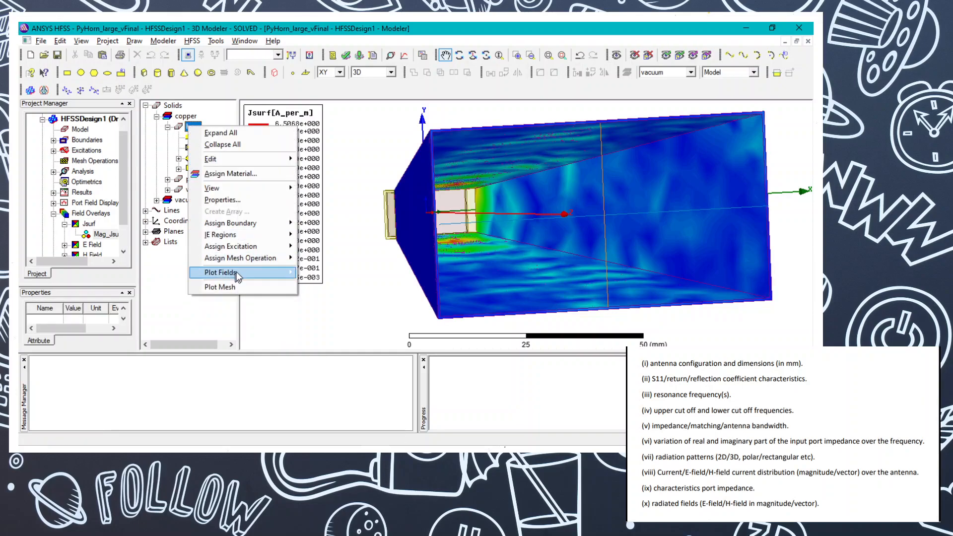
{"action": "mouse_move", "coordinate": [237, 272]}
{"action": "mouse_move", "coordinate": [348, 295]}
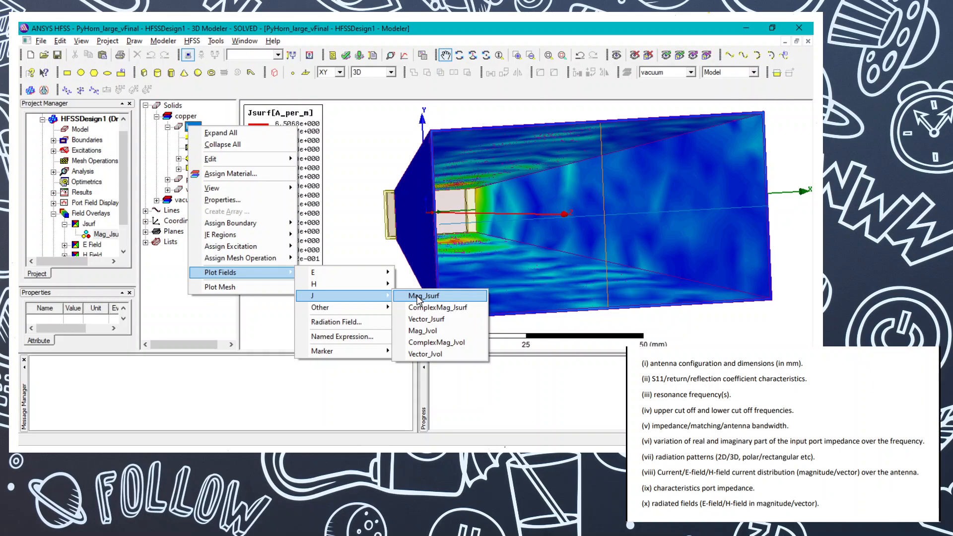
{"action": "left_click", "coordinate": [369, 181]}
Step: Compare the HFSS surface current plot with section VIII of the PDF report and examine the report's E-field vector plot
{"action": "key", "text": "alt+Tab"}
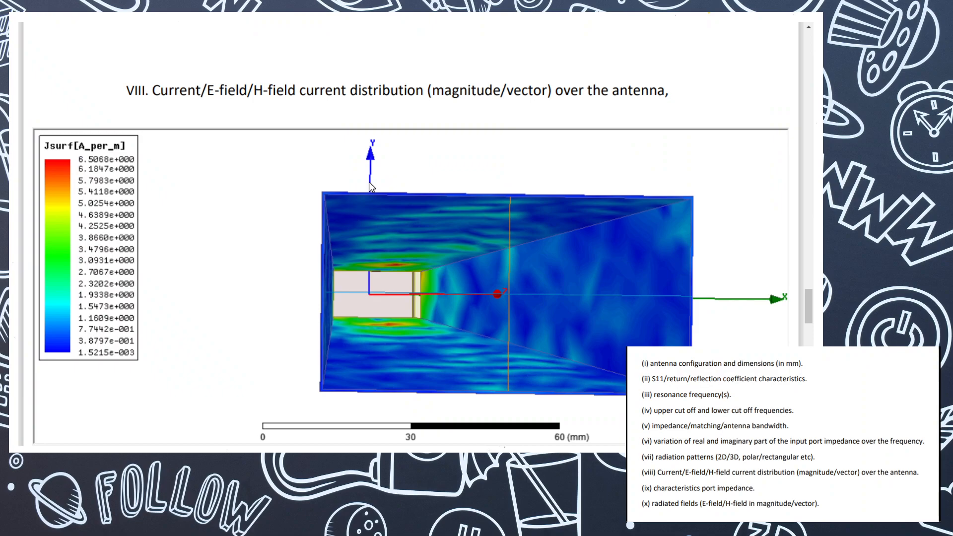
{"action": "key", "text": "alt+Tab"}
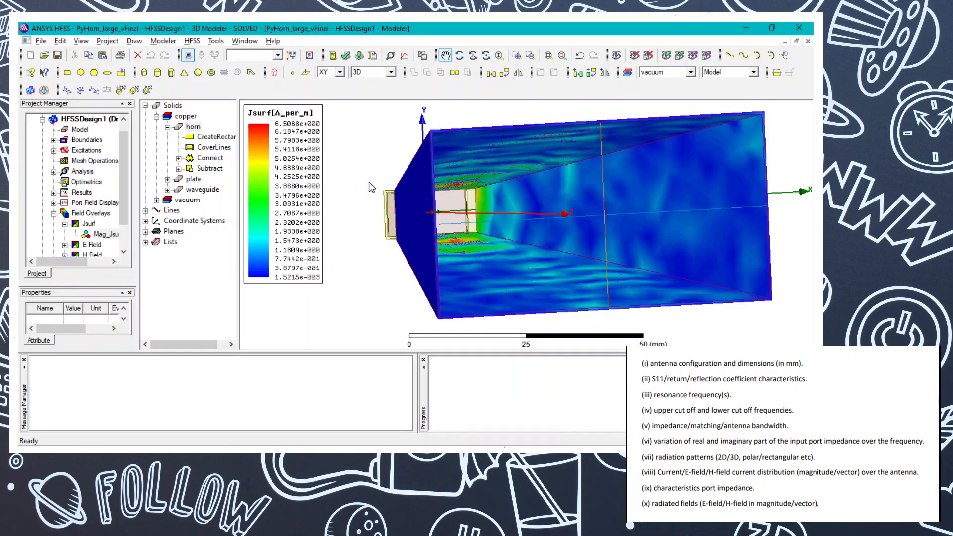
{"action": "key", "text": "alt+Tab"}
{"action": "scroll", "coordinate": [368, 182], "scroll_direction": "down", "scroll_amount": 5}
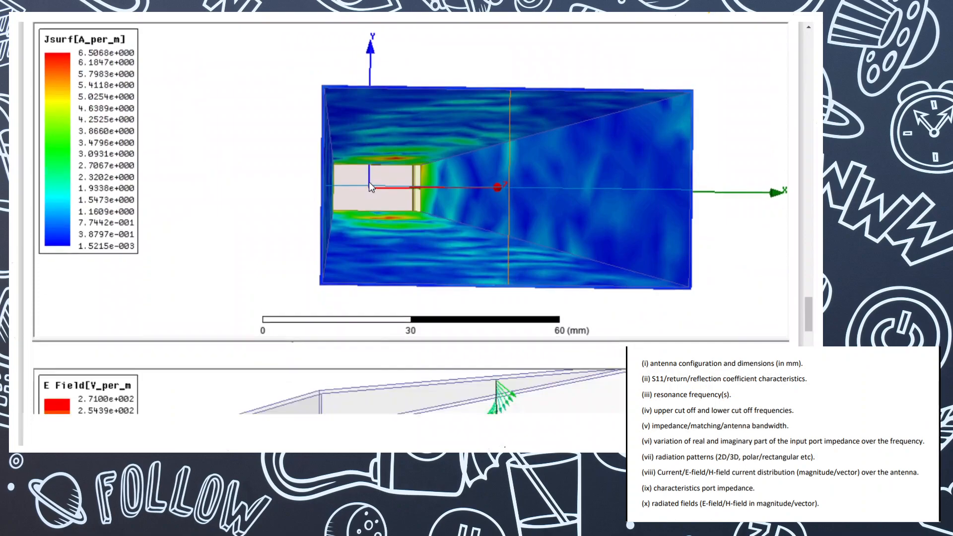
{"action": "scroll", "coordinate": [369, 183], "scroll_direction": "down", "scroll_amount": 1}
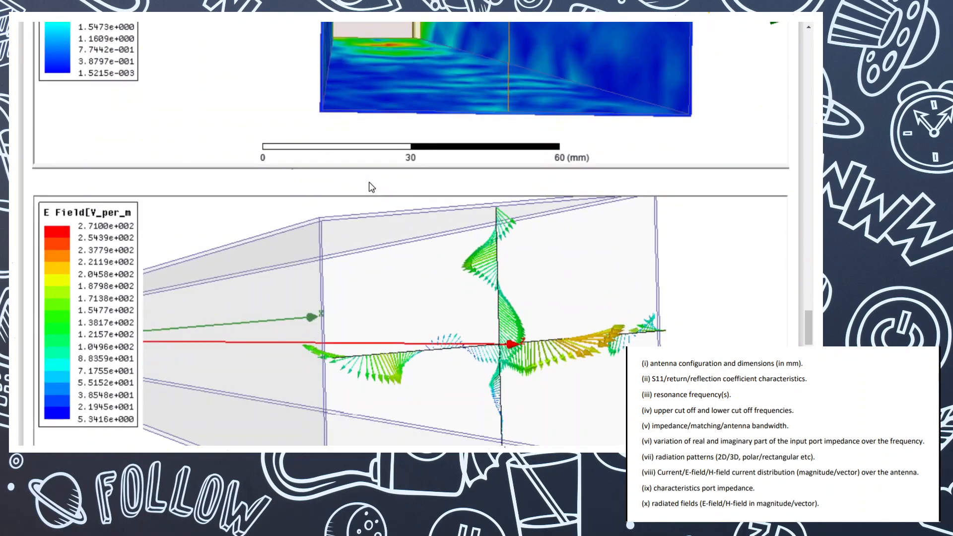
{"action": "scroll", "coordinate": [370, 183], "scroll_direction": "down", "scroll_amount": 3}
{"action": "scroll", "coordinate": [370, 184], "scroll_direction": "down", "scroll_amount": 5}
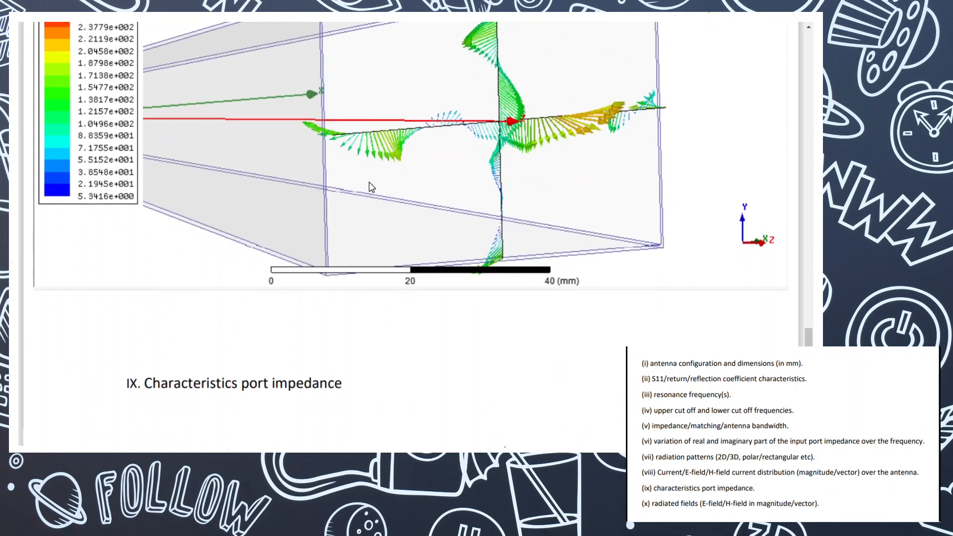
{"action": "scroll", "coordinate": [369, 183], "scroll_direction": "up", "scroll_amount": 5}
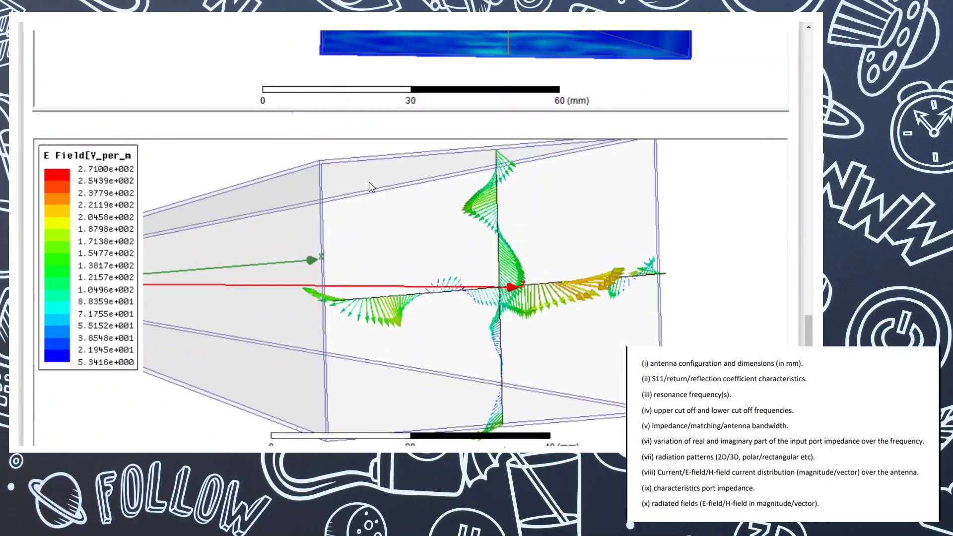
Step: Switch back to HFSS, collapse the Jsurf overlay group and clear the selection to view the current distribution on the horn
{"action": "key", "text": "alt+Tab"}
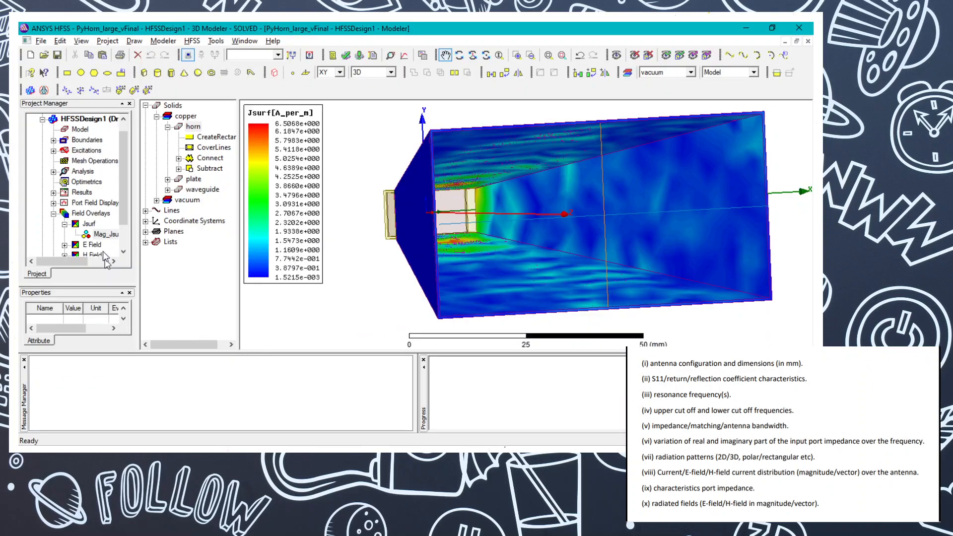
{"action": "left_click", "coordinate": [65, 223]}
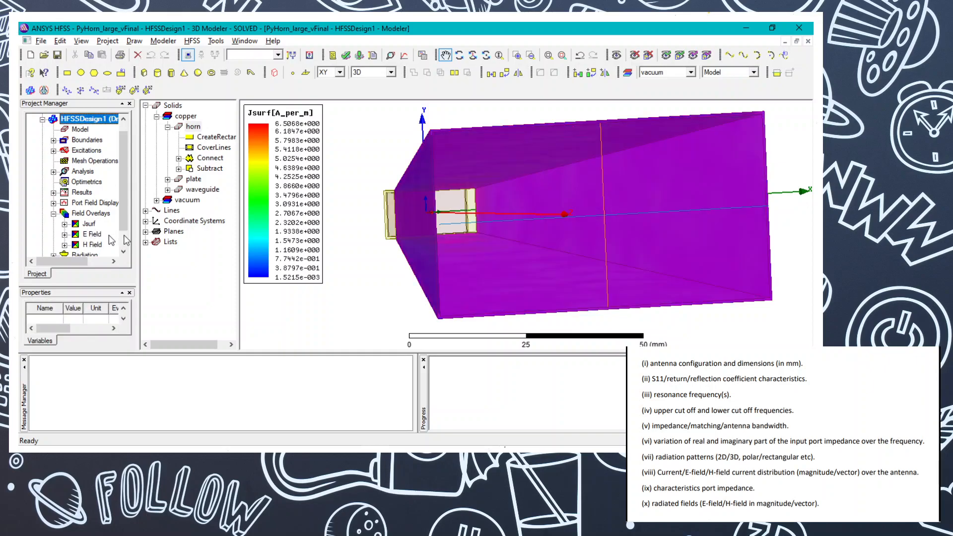
{"action": "left_click", "coordinate": [361, 299]}
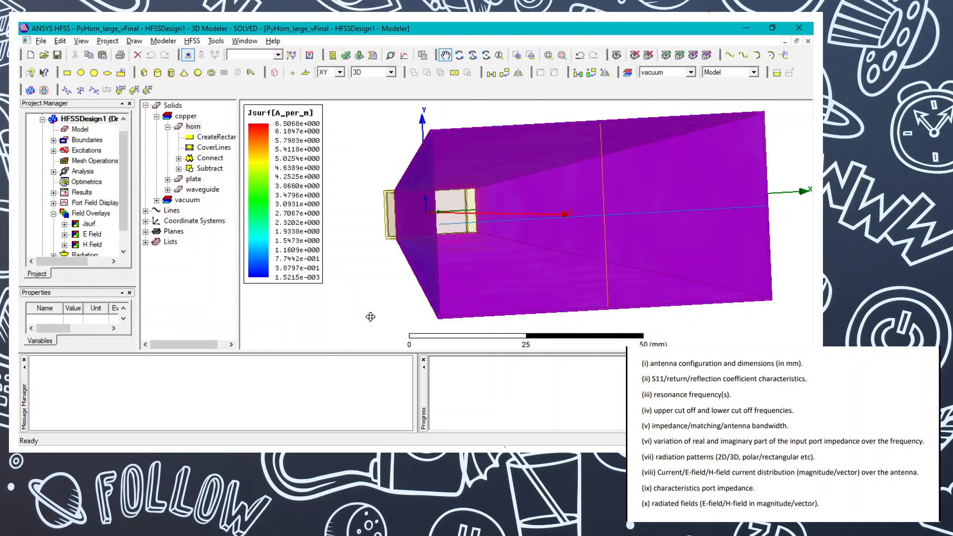
{"action": "left_click_drag", "start_coordinate": [344, 305], "coordinate": [371, 316]}
{"action": "left_click", "coordinate": [385, 299]}
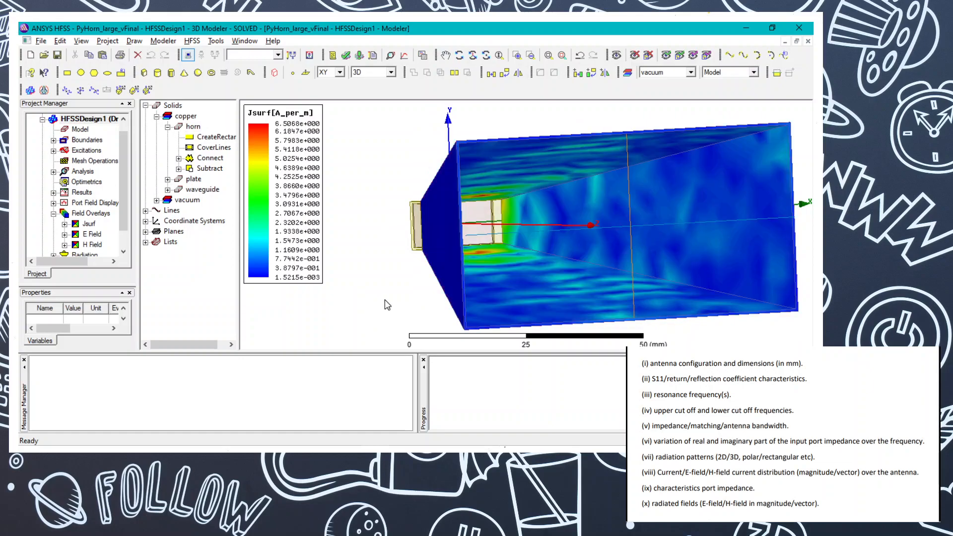
Step: Expand the E Field overlays and highlight both vector plots in turn to examine the field along each aperture line
{"action": "left_click", "coordinate": [65, 235]}
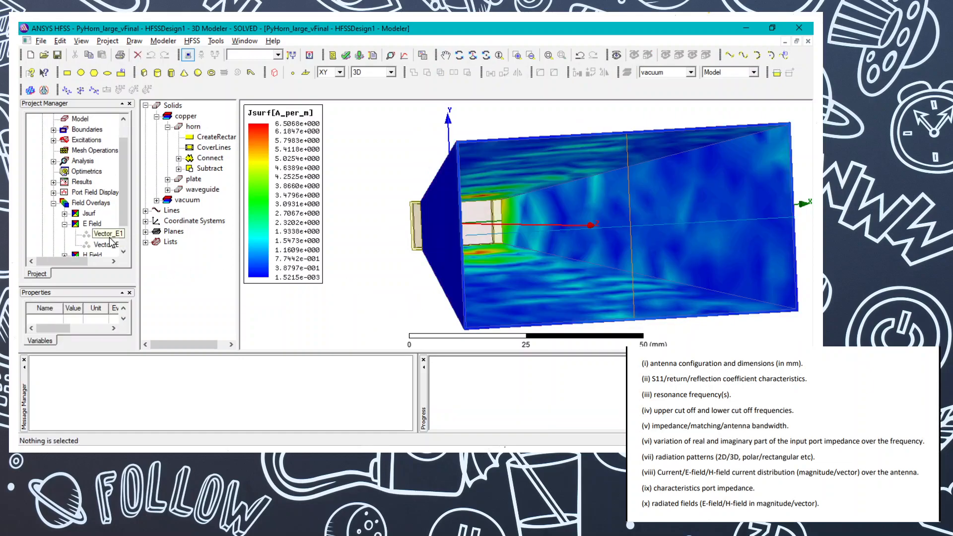
{"action": "left_click", "coordinate": [110, 238]}
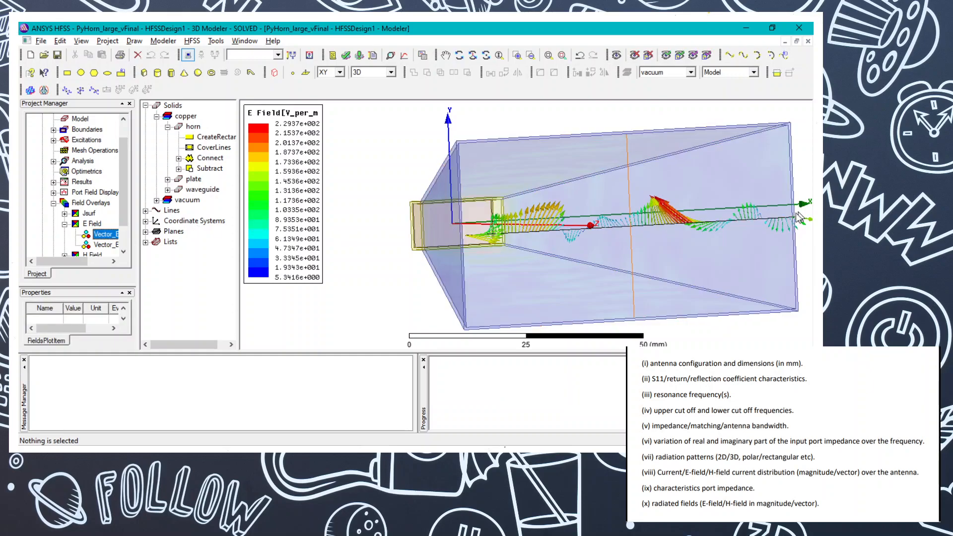
{"action": "left_click", "coordinate": [103, 244]}
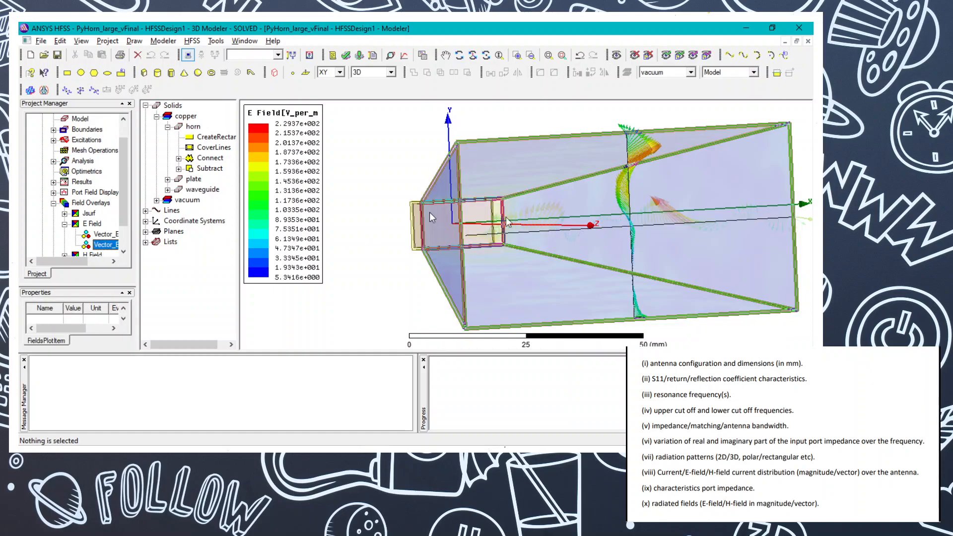
Step: Expand the Lines group, inspect Line_X and line_Y, and review Line_X's CreatePolyline properties without changing them
{"action": "left_click", "coordinate": [146, 211]}
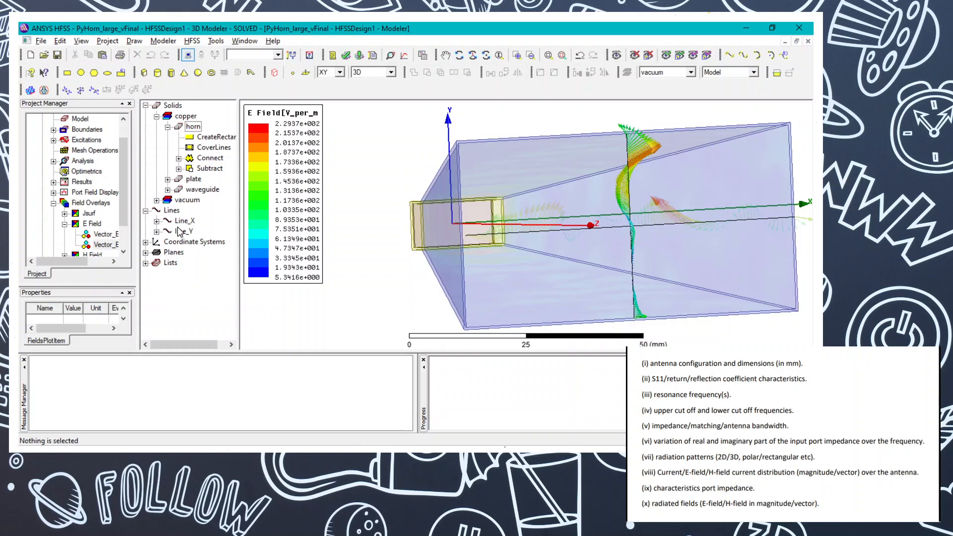
{"action": "left_click", "coordinate": [156, 221]}
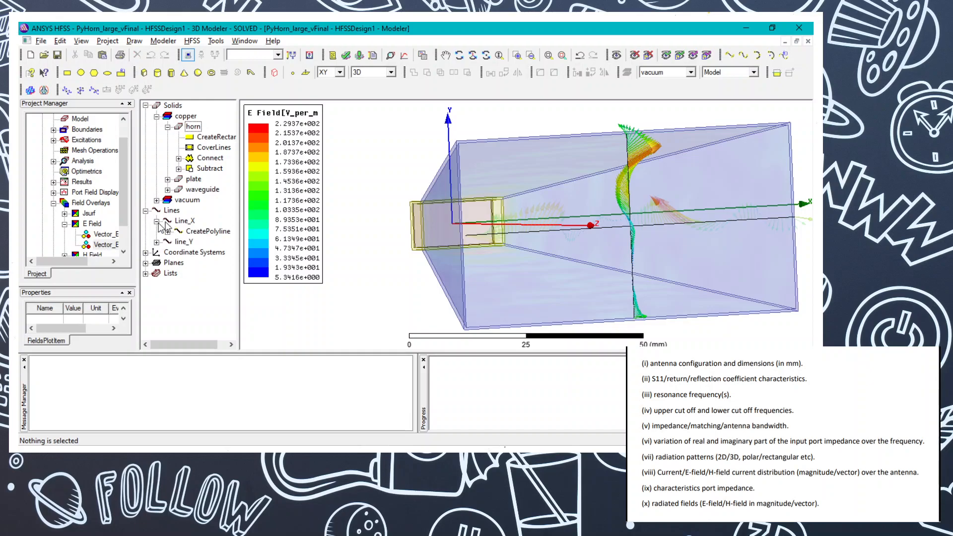
{"action": "left_click", "coordinate": [184, 221]}
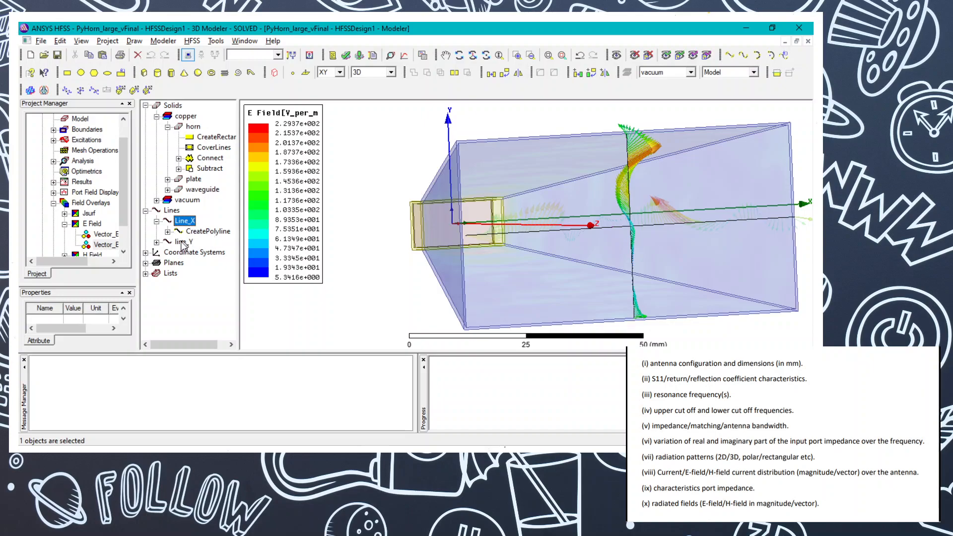
{"action": "left_click", "coordinate": [182, 243]}
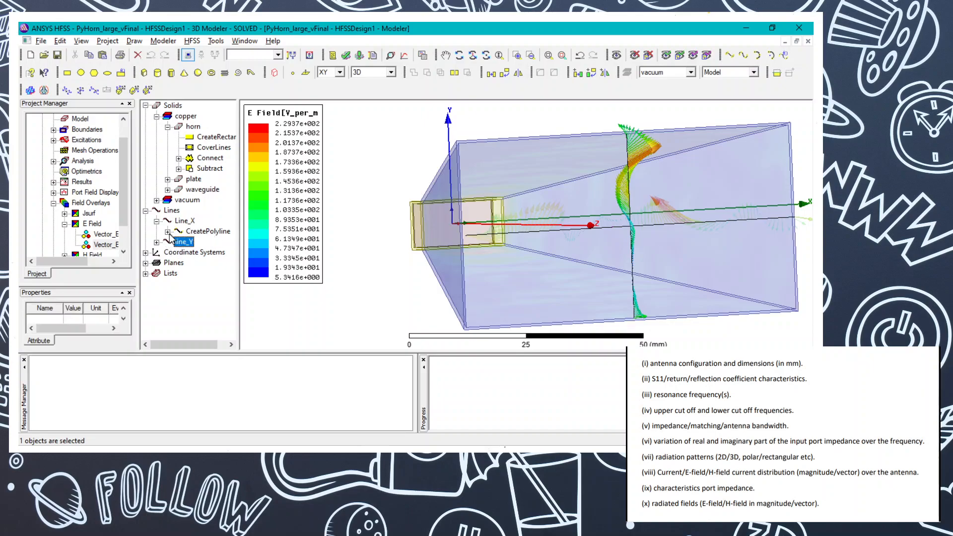
{"action": "left_click", "coordinate": [157, 242]}
{"action": "left_click", "coordinate": [188, 233]}
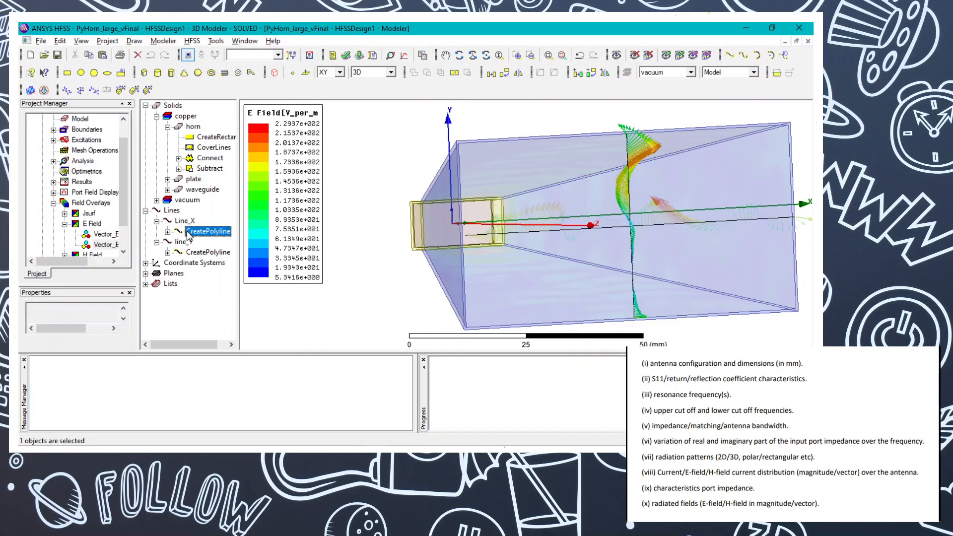
{"action": "double_click", "coordinate": [188, 233]}
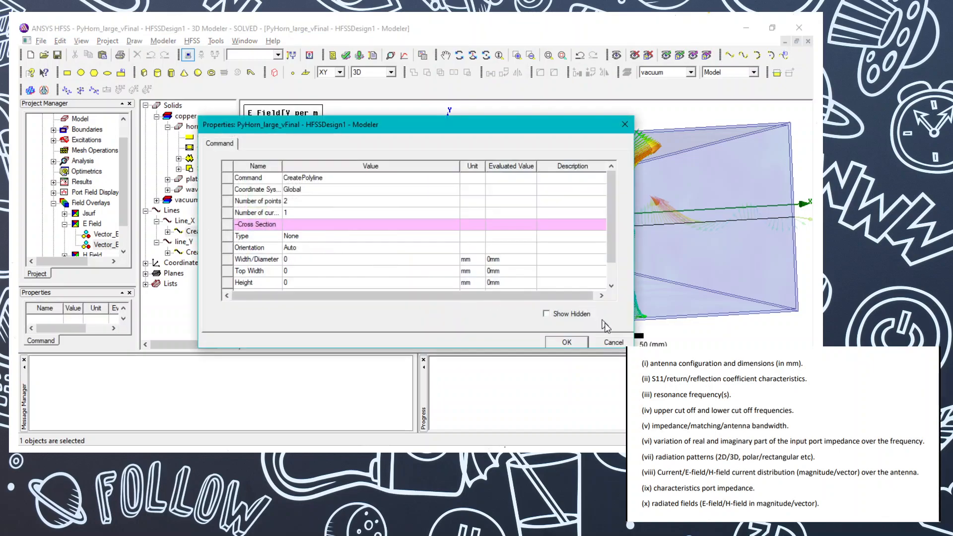
{"action": "left_click", "coordinate": [613, 342]}
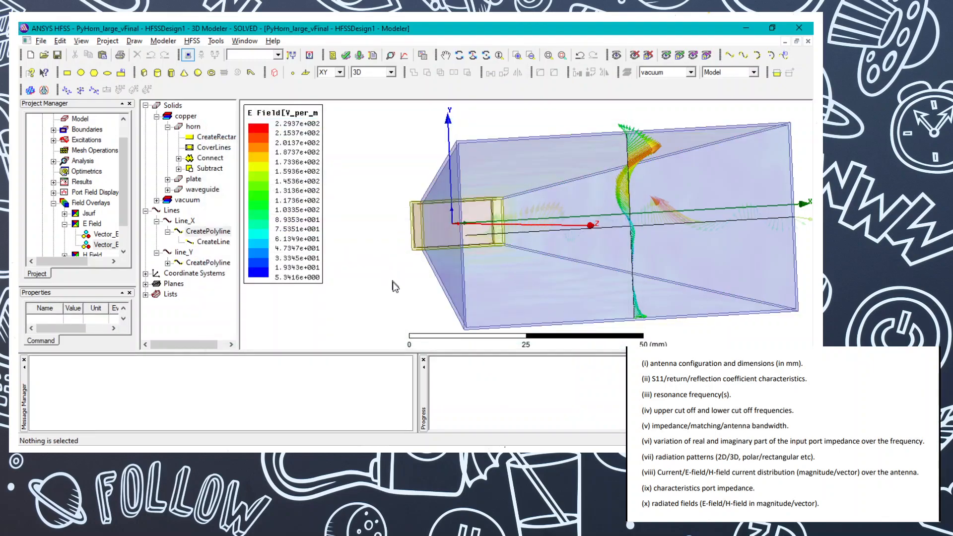
Step: Orbit to the horn aperture and highlight Line_X and line_Y in turn to identify them against the E-field vectors
{"action": "left_click_drag", "start_coordinate": [396, 289], "coordinate": [396, 292], "text": "alt"}
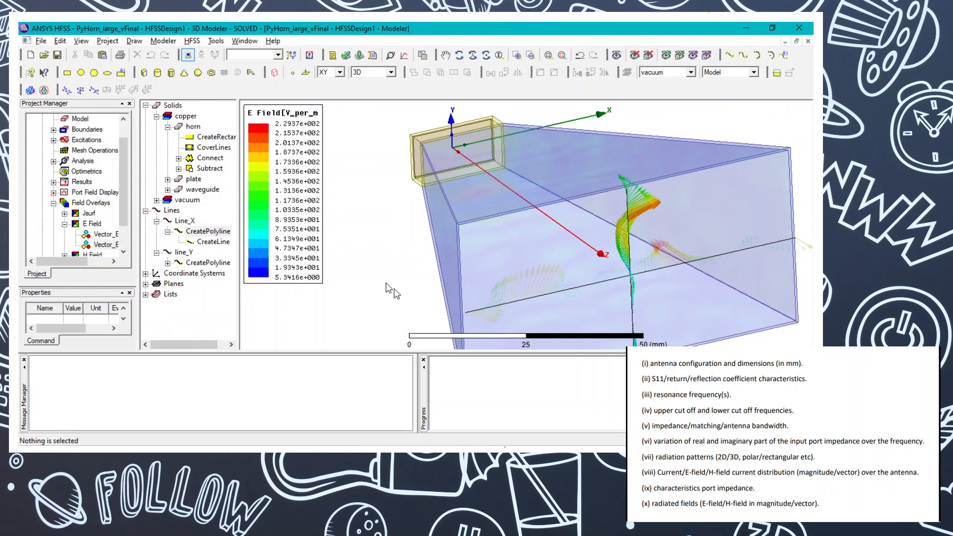
{"action": "left_click", "coordinate": [184, 221]}
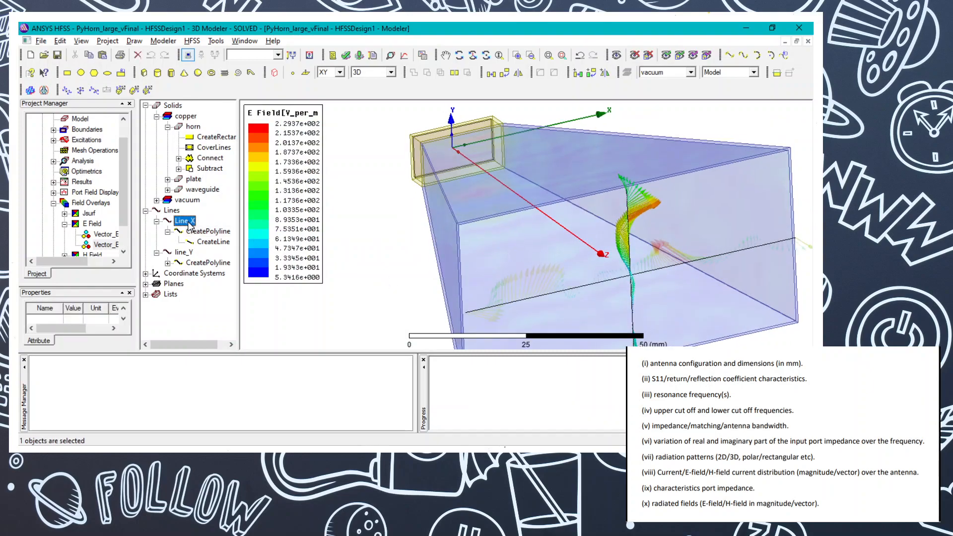
{"action": "left_click", "coordinate": [184, 253]}
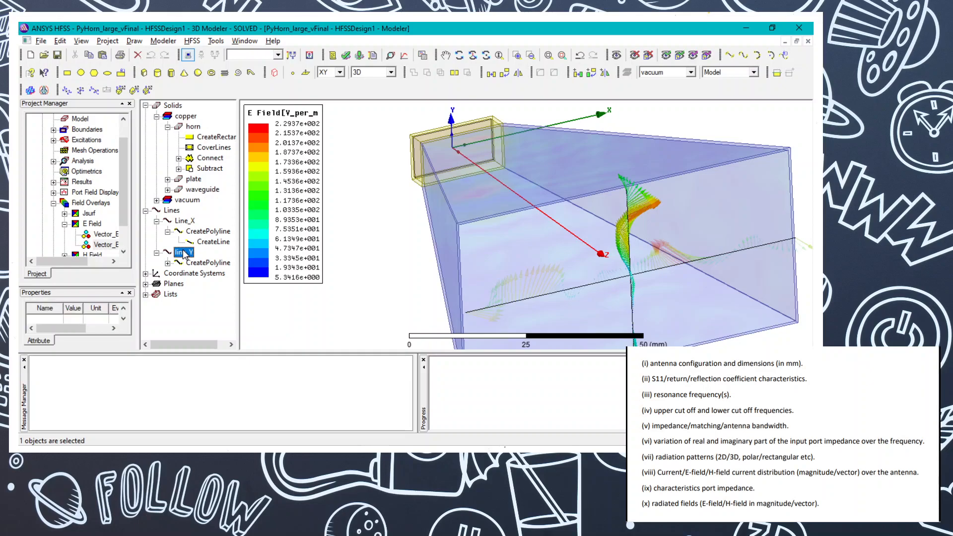
{"action": "left_click", "coordinate": [358, 274]}
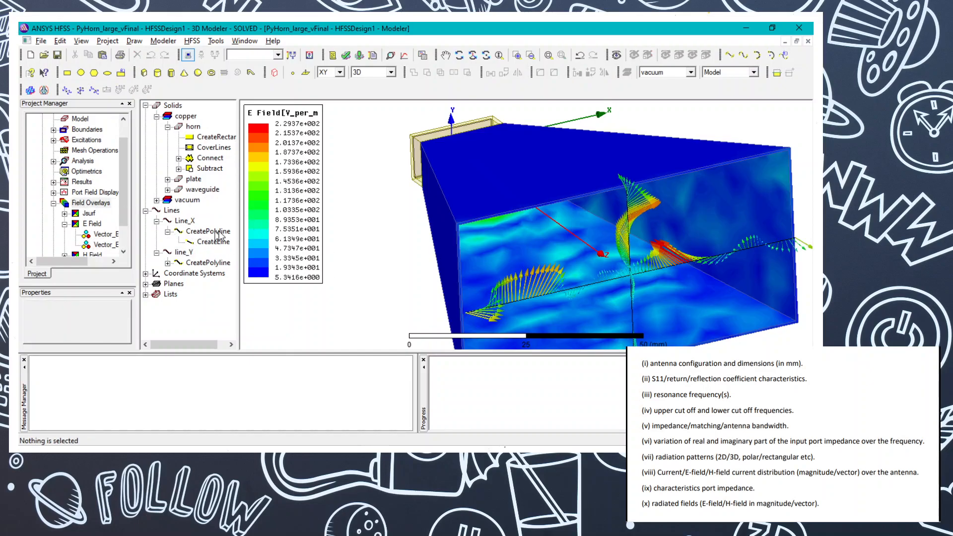
Step: Select Line_X and choose the Vector_E electric field plot for it
{"action": "left_click", "coordinate": [182, 221]}
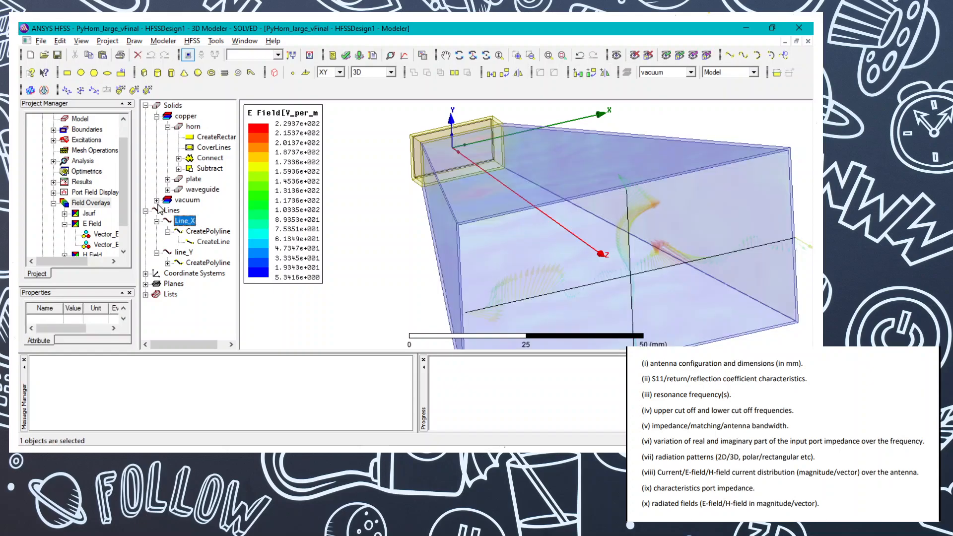
{"action": "right_click", "coordinate": [184, 221]}
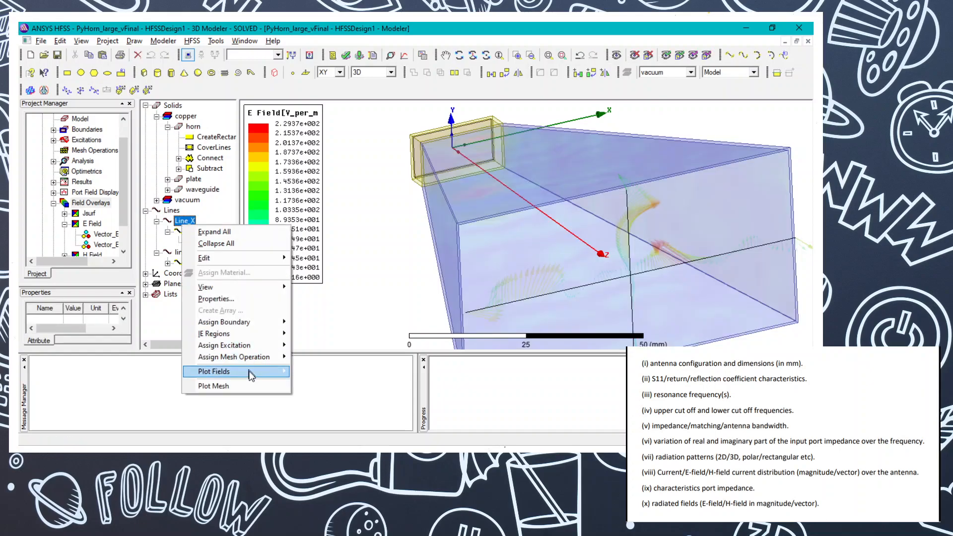
{"action": "mouse_move", "coordinate": [251, 376]}
{"action": "mouse_move", "coordinate": [359, 373]}
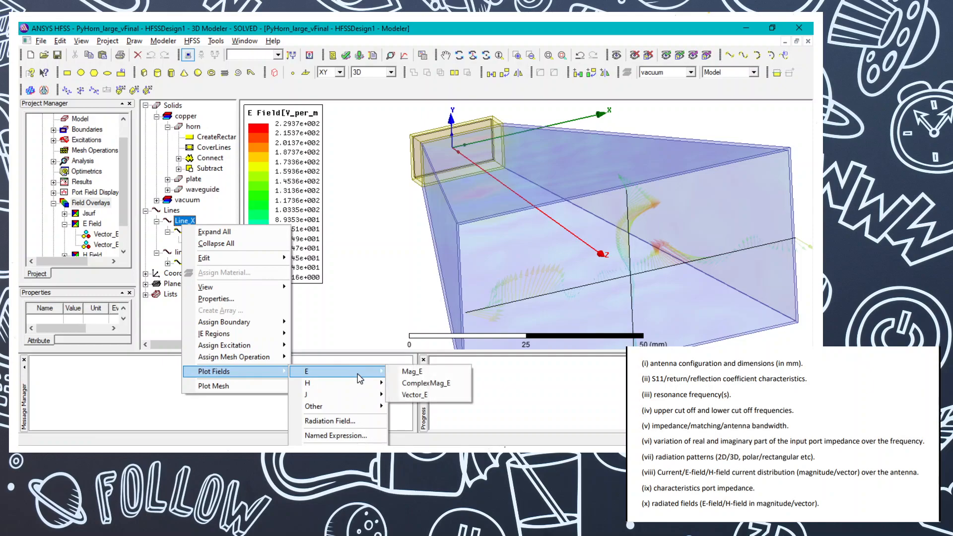
{"action": "left_click", "coordinate": [415, 395]}
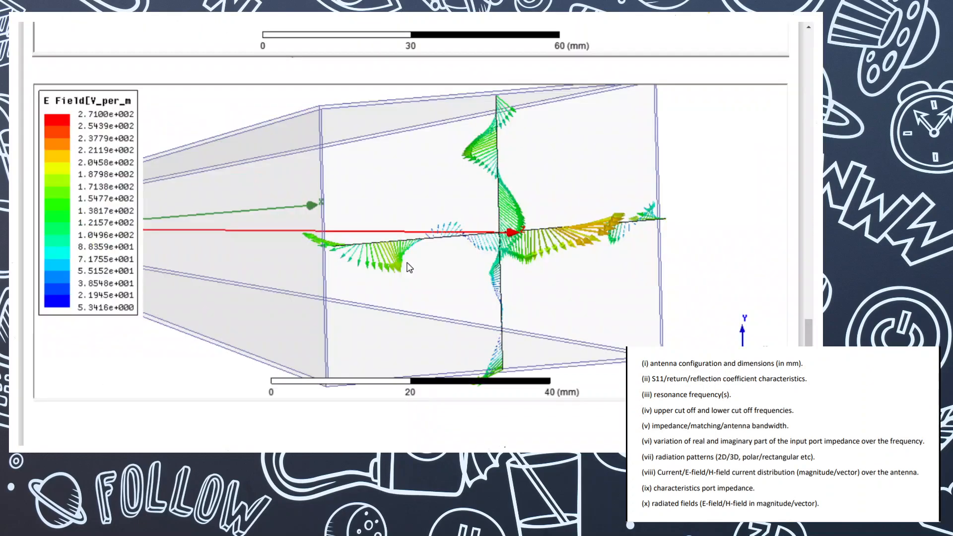
Step: Examine the characteristic port impedance section in the PDF report and return to the E-field vector figure
{"action": "scroll", "coordinate": [407, 263], "scroll_direction": "down", "scroll_amount": 7}
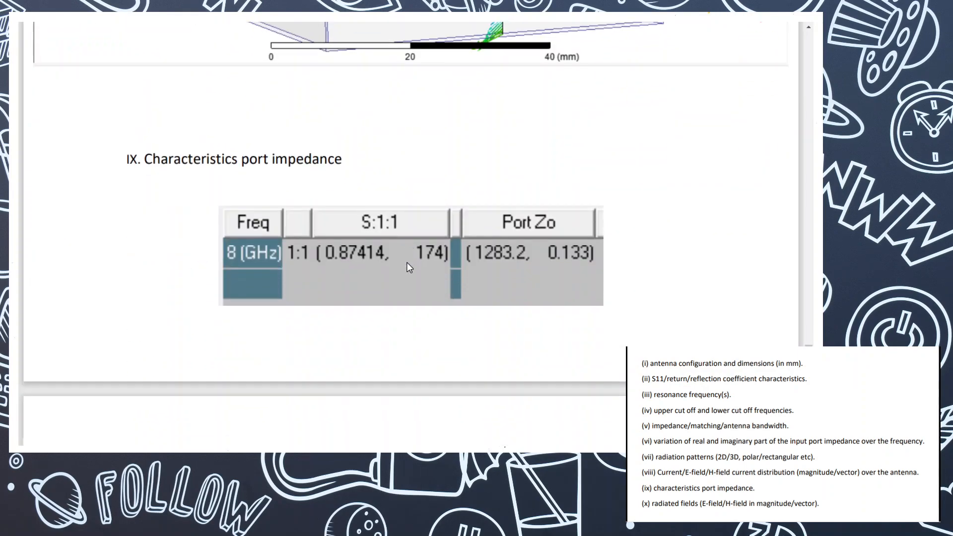
{"action": "scroll", "coordinate": [407, 267], "scroll_direction": "up", "scroll_amount": 8}
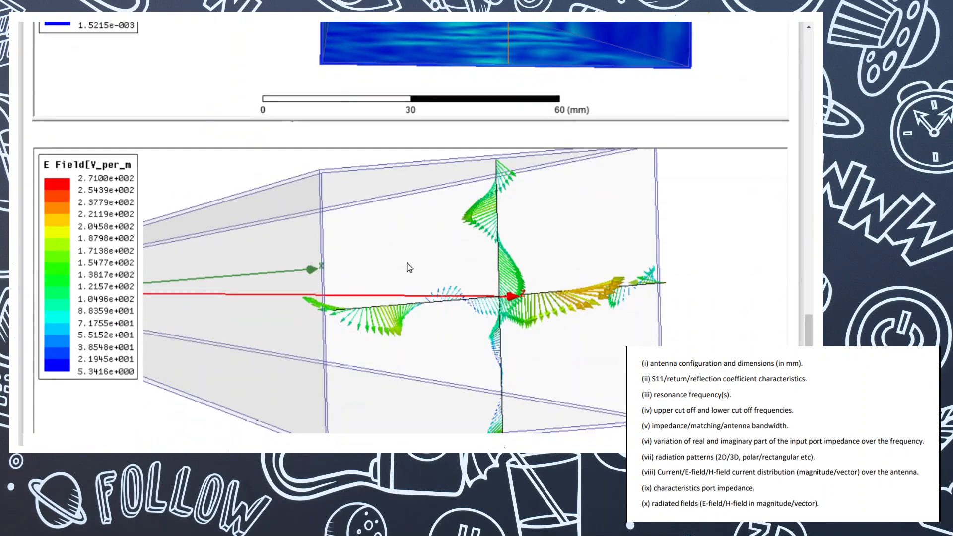
Step: Examine the characteristic port impedance table in section IX of the PDF report
{"action": "scroll", "coordinate": [410, 268], "scroll_direction": "down", "scroll_amount": 4}
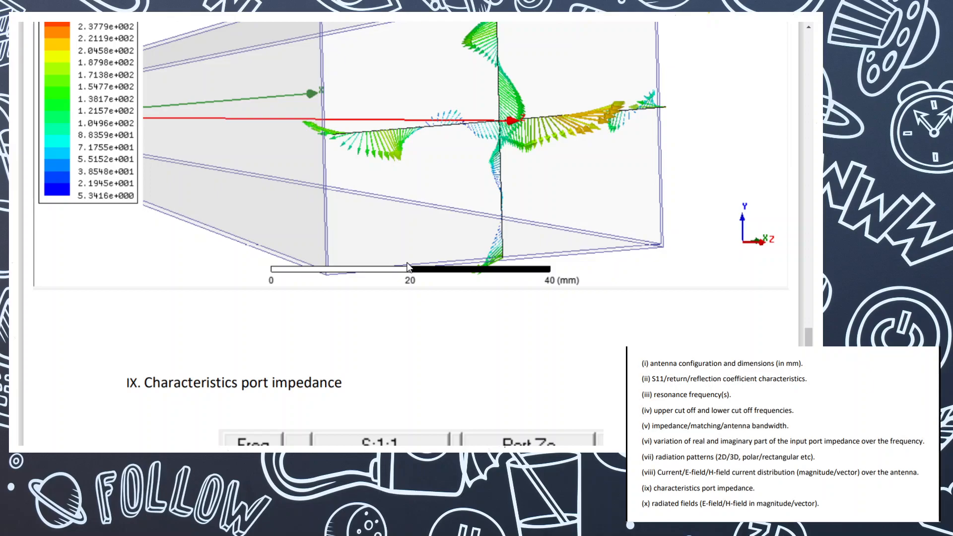
{"action": "scroll", "coordinate": [408, 267], "scroll_direction": "down", "scroll_amount": 1}
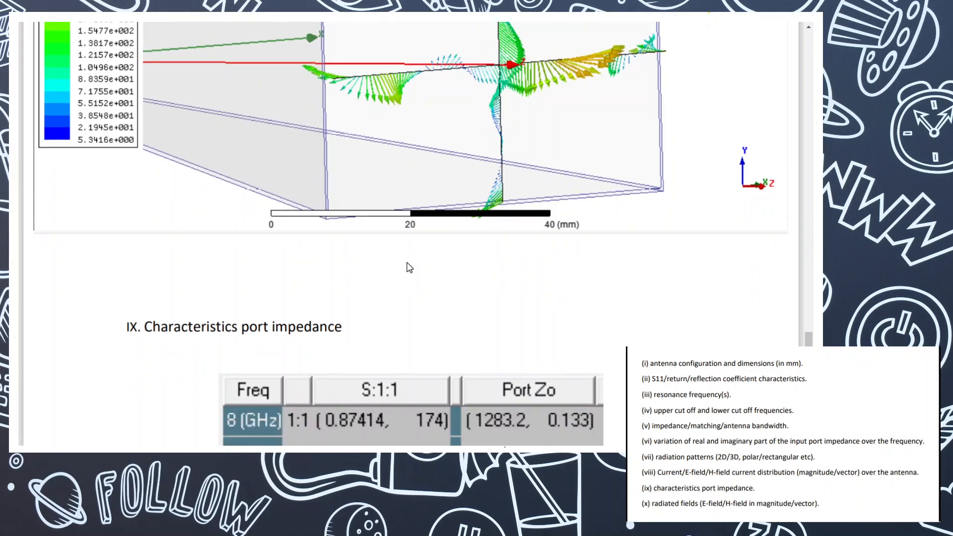
{"action": "scroll", "coordinate": [408, 267], "scroll_direction": "down", "scroll_amount": 2}
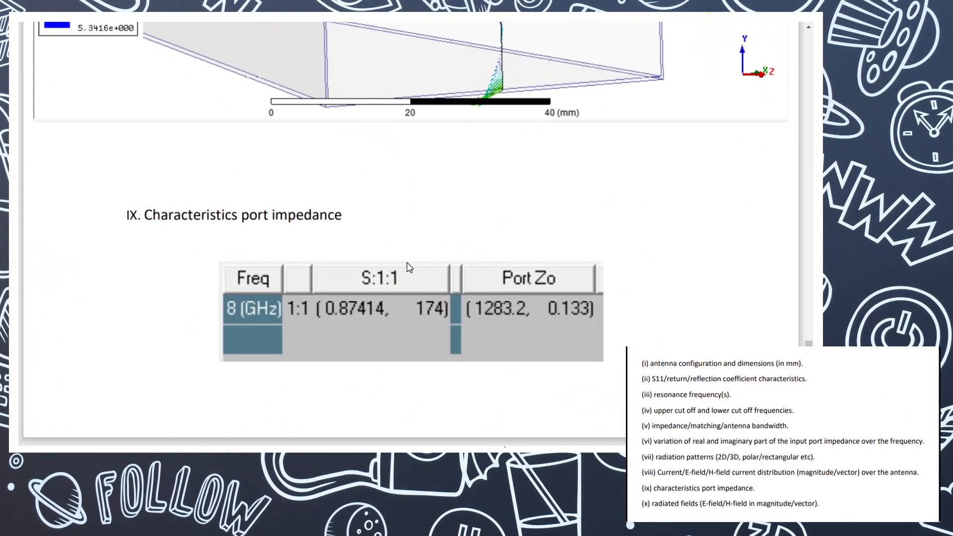
Step: Switch to HFSS, view the results' solution data with Zo included in the matrix data, and close the solutions window
{"action": "key", "text": "alt+Tab"}
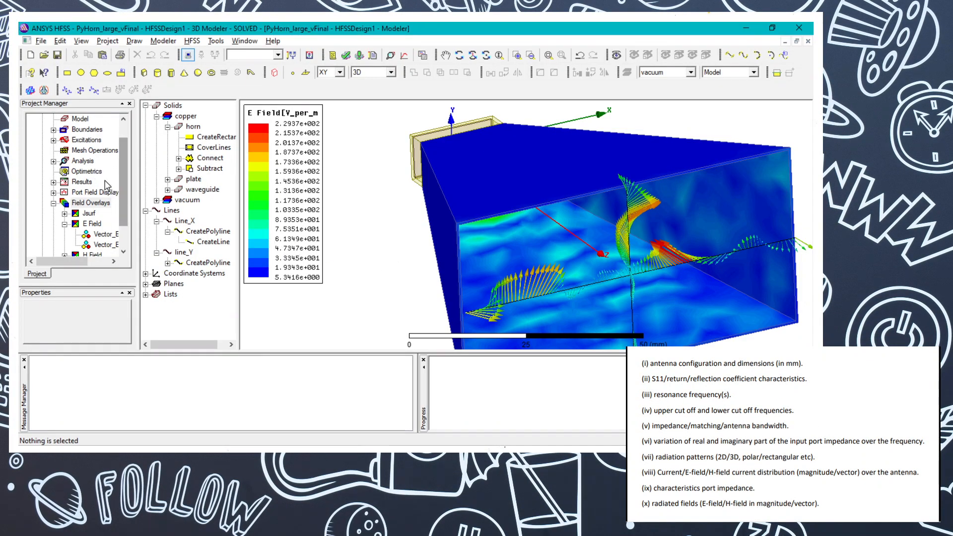
{"action": "left_click", "coordinate": [75, 182]}
{"action": "right_click", "coordinate": [75, 182]}
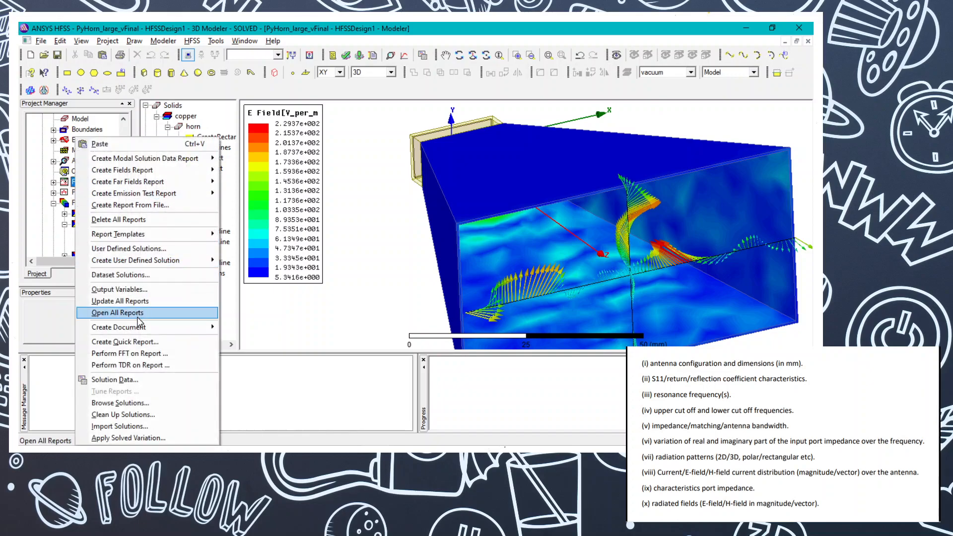
{"action": "left_click", "coordinate": [119, 380]}
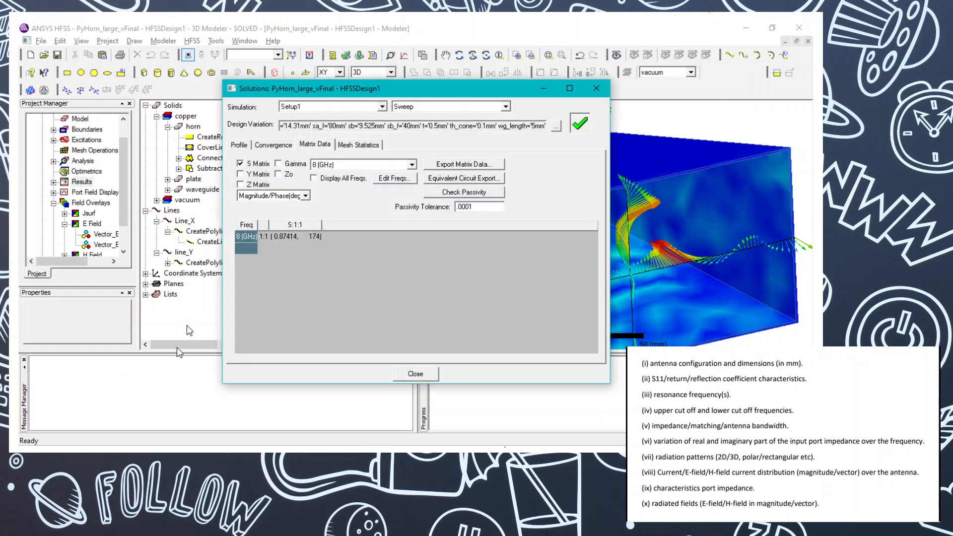
{"action": "left_click", "coordinate": [277, 175]}
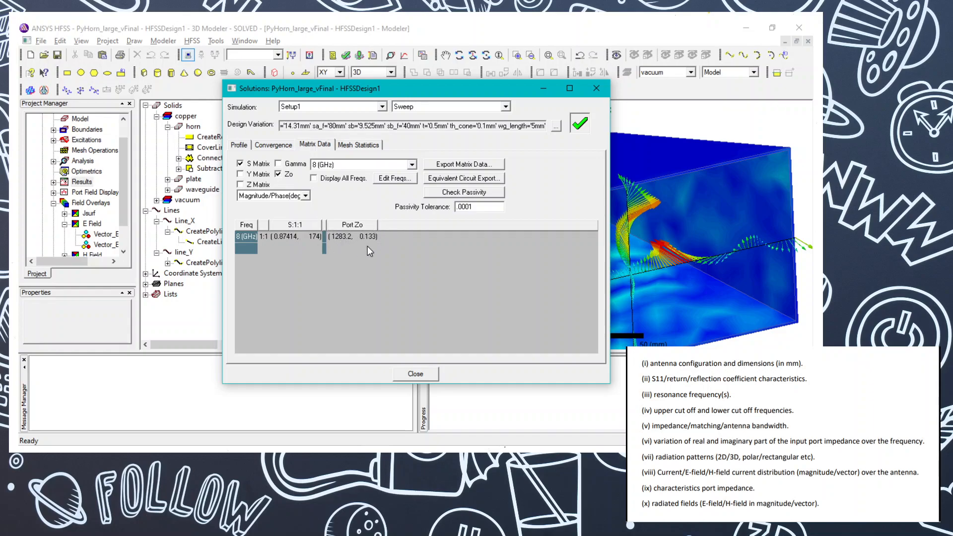
{"action": "left_click", "coordinate": [416, 375]}
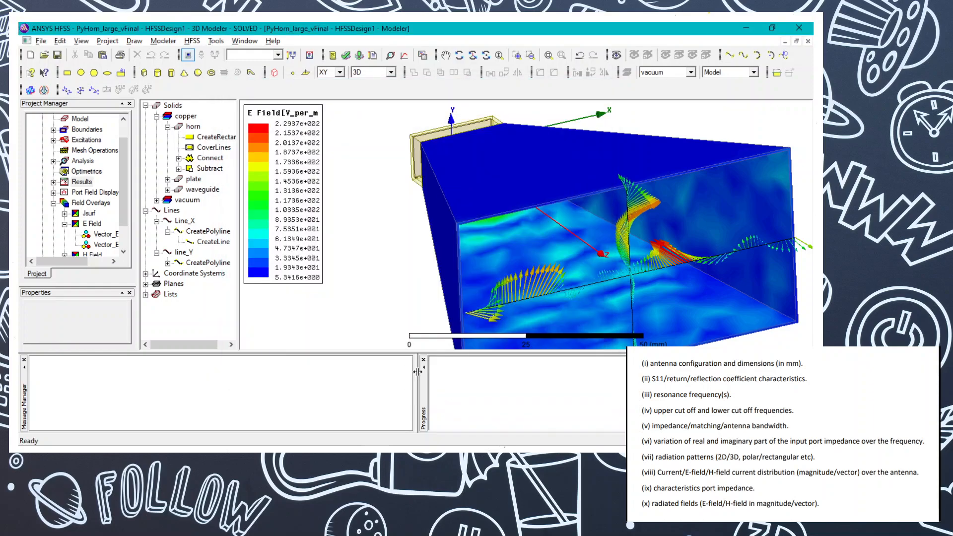
Step: Examine the E-field and H-field vector figures in section X, Radiated fields, of the PDF report and return to HFSS
{"action": "key", "text": "alt+Tab"}
{"action": "scroll", "coordinate": [418, 376], "scroll_direction": "down", "scroll_amount": 7}
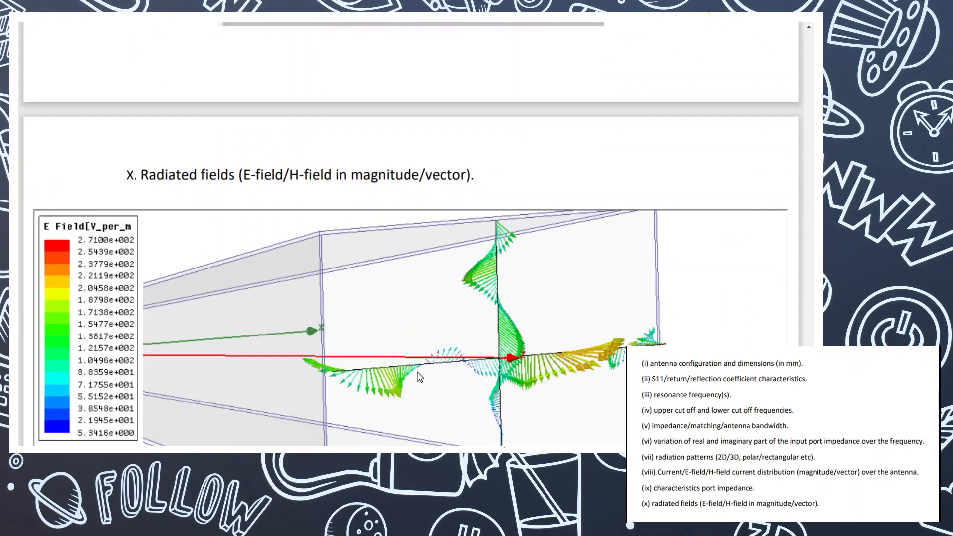
{"action": "scroll", "coordinate": [417, 376], "scroll_direction": "down", "scroll_amount": 5}
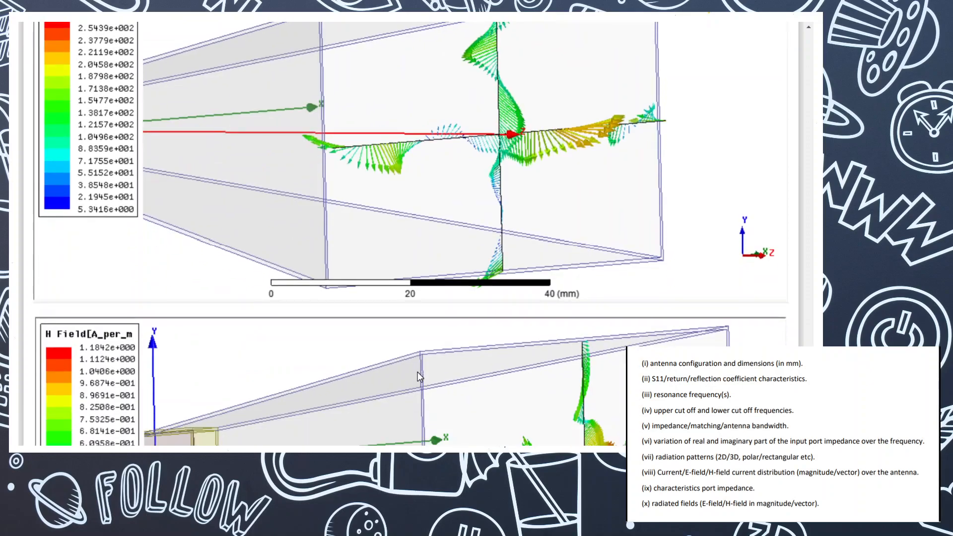
{"action": "scroll", "coordinate": [417, 376], "scroll_direction": "up", "scroll_amount": 4}
{"action": "scroll", "coordinate": [418, 377], "scroll_direction": "down", "scroll_amount": 6}
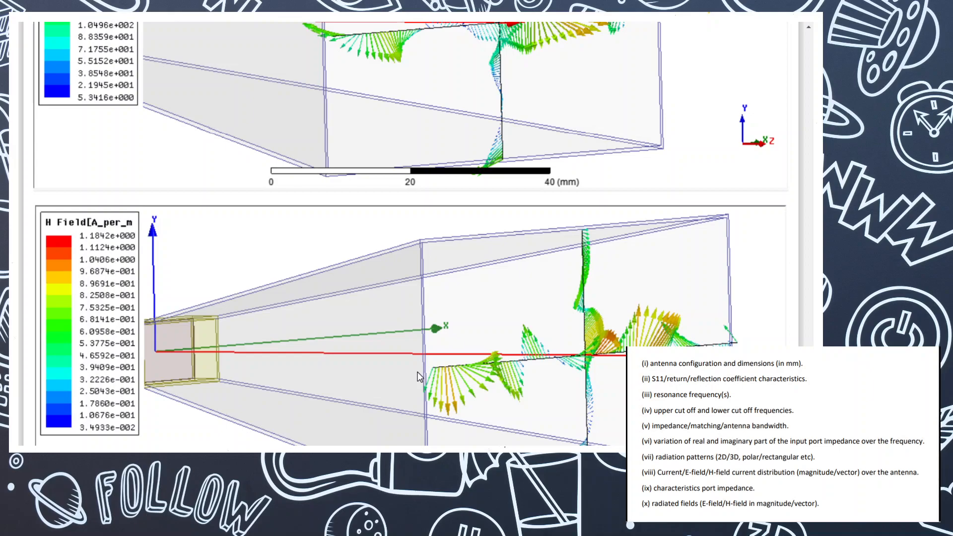
{"action": "scroll", "coordinate": [419, 377], "scroll_direction": "down", "scroll_amount": 3}
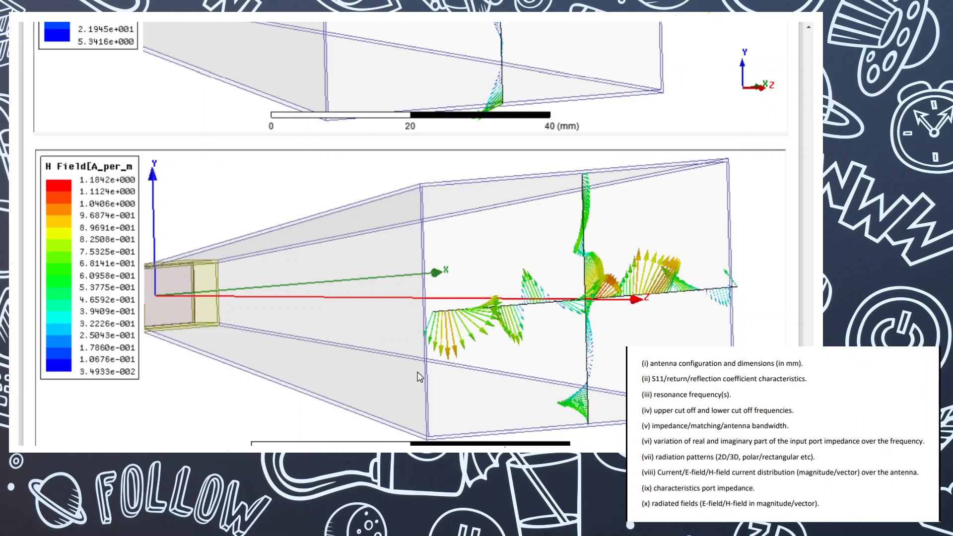
{"action": "scroll", "coordinate": [420, 377], "scroll_direction": "down", "scroll_amount": 5}
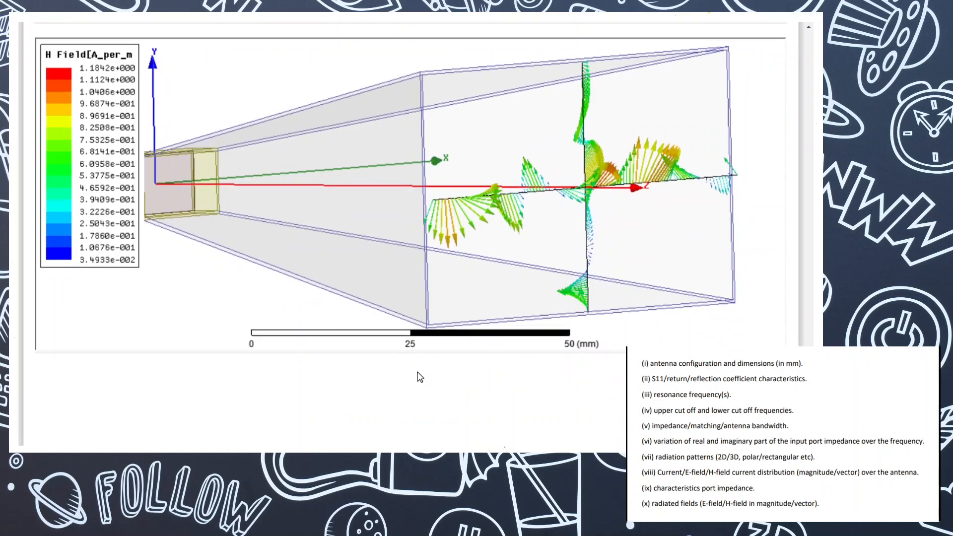
{"action": "scroll", "coordinate": [419, 377], "scroll_direction": "up", "scroll_amount": 3}
{"action": "scroll", "coordinate": [419, 377], "scroll_direction": "down", "scroll_amount": 5}
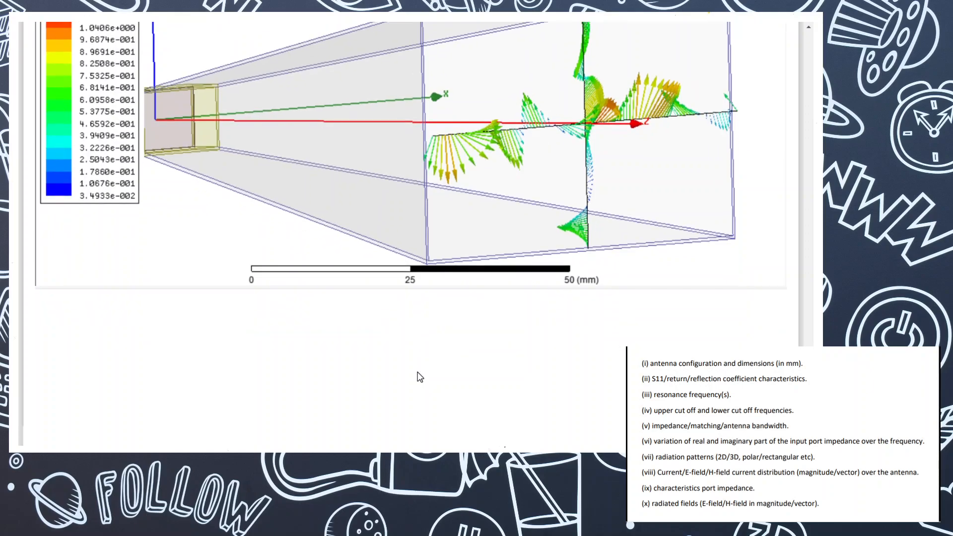
{"action": "scroll", "coordinate": [419, 377], "scroll_direction": "up", "scroll_amount": 2}
{"action": "scroll", "coordinate": [420, 377], "scroll_direction": "up", "scroll_amount": 5}
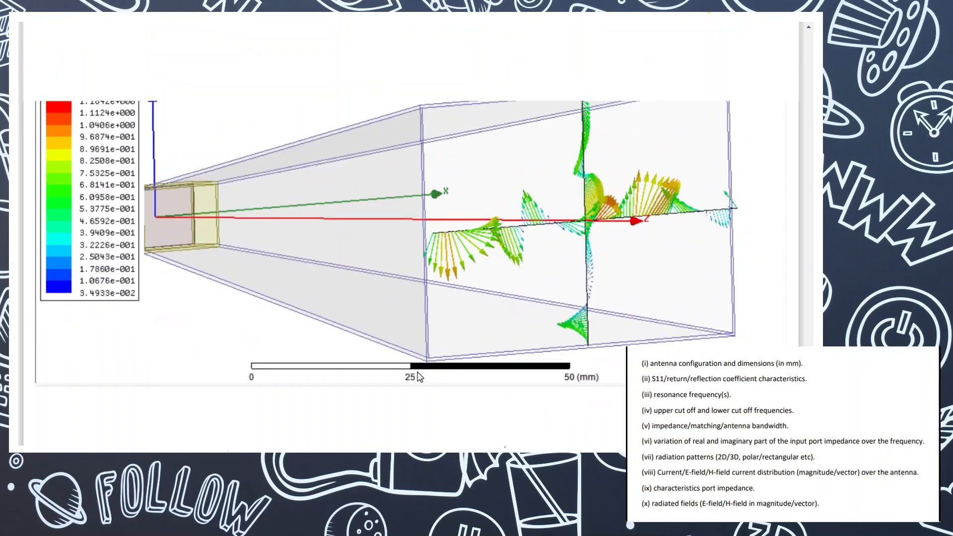
{"action": "key", "text": "alt+Tab"}
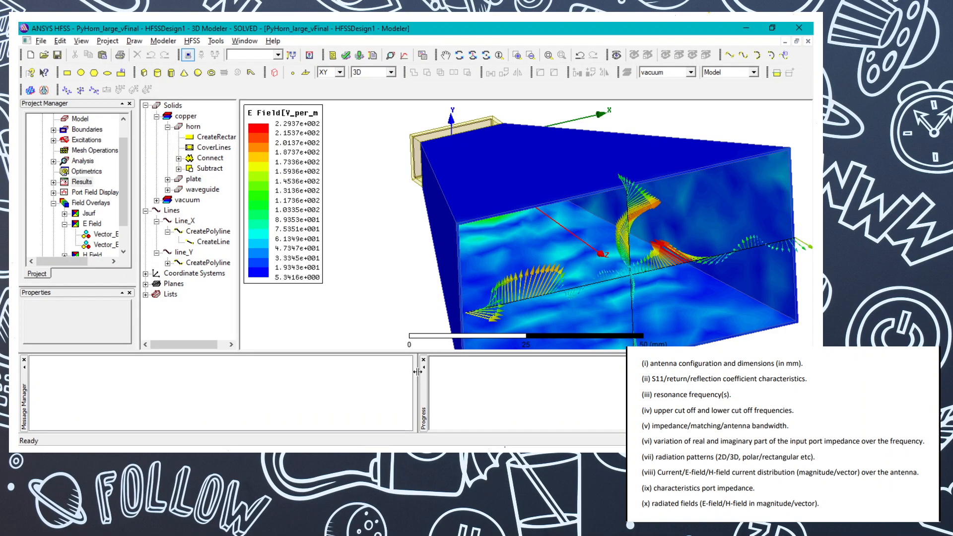